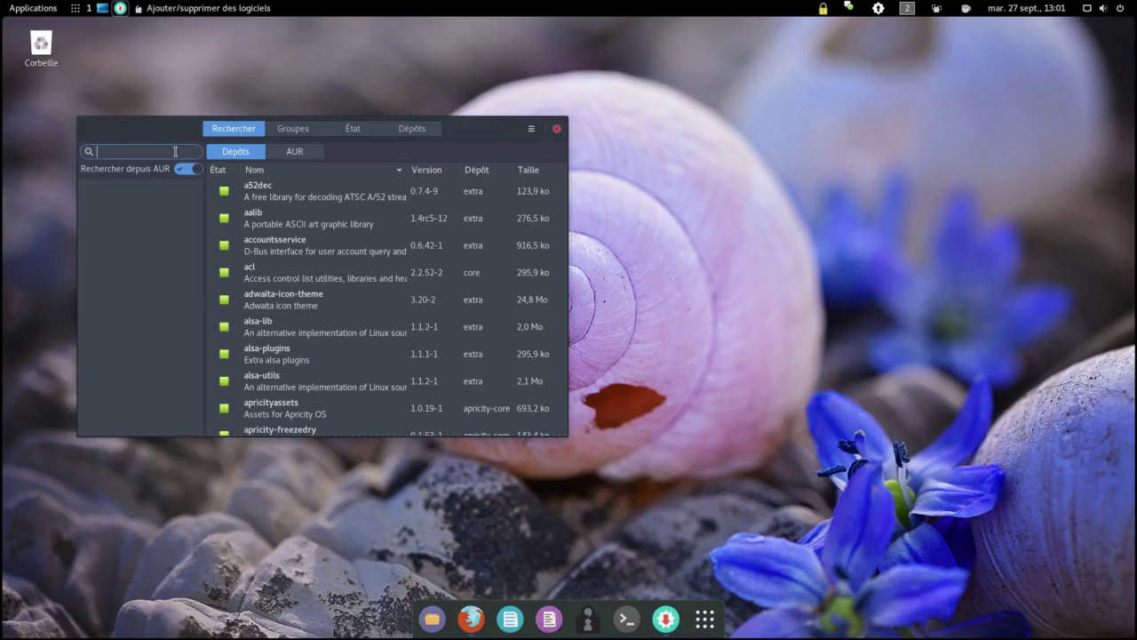
# Step: Install the geary 0.11.2-1 package from the community repository in Pamac, authenticating with the account password
pyautogui.write('geary')
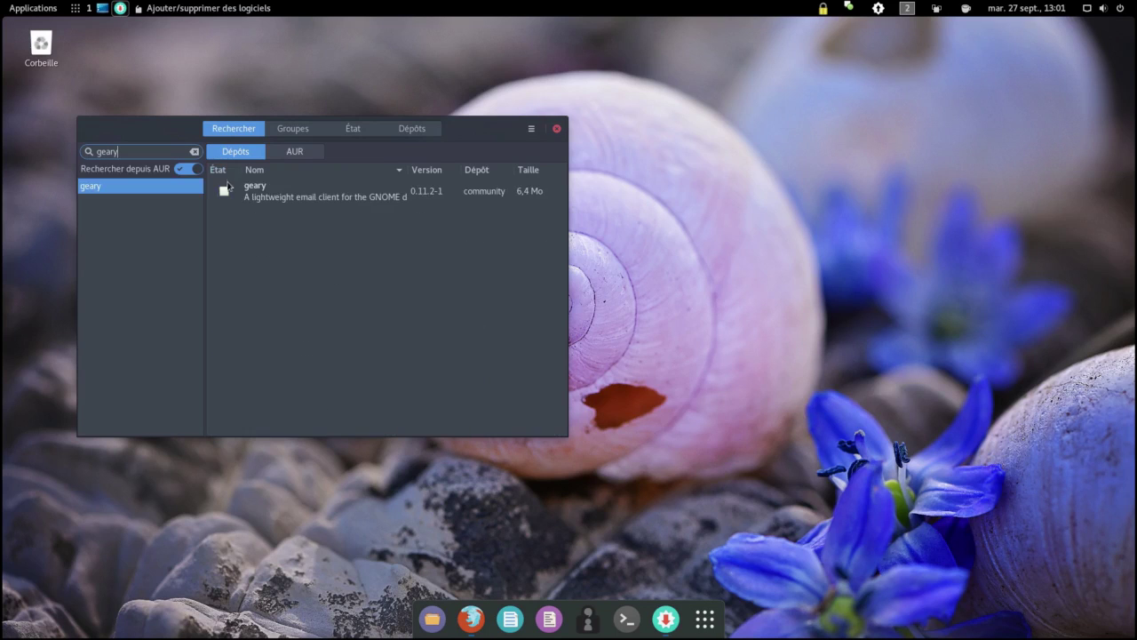
pyautogui.click(224, 191)
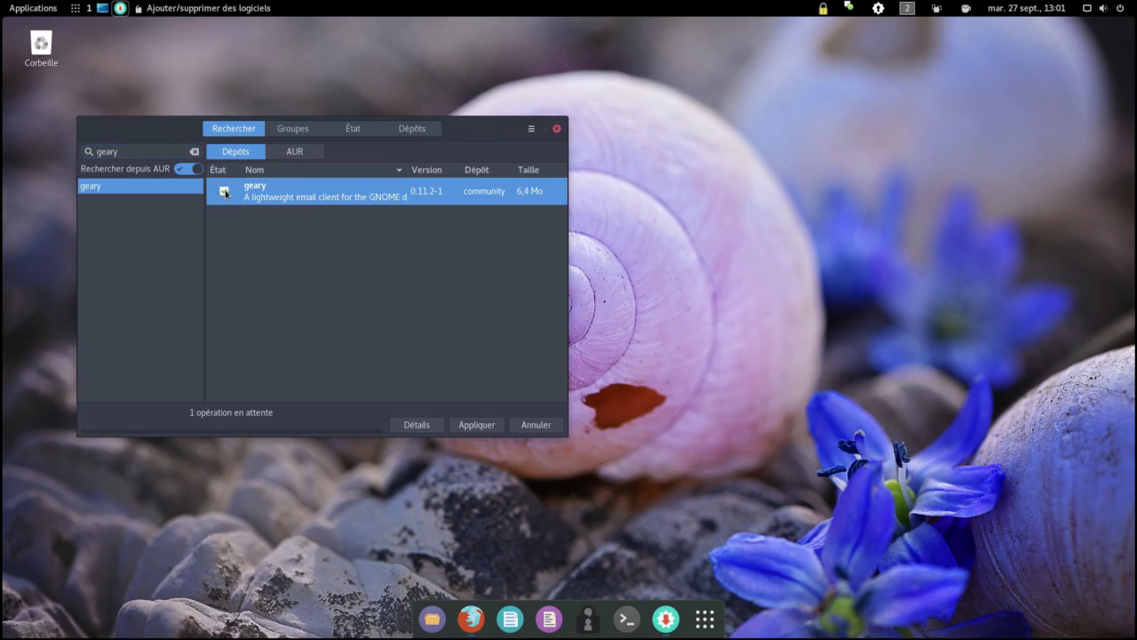
pyautogui.click(478, 424)
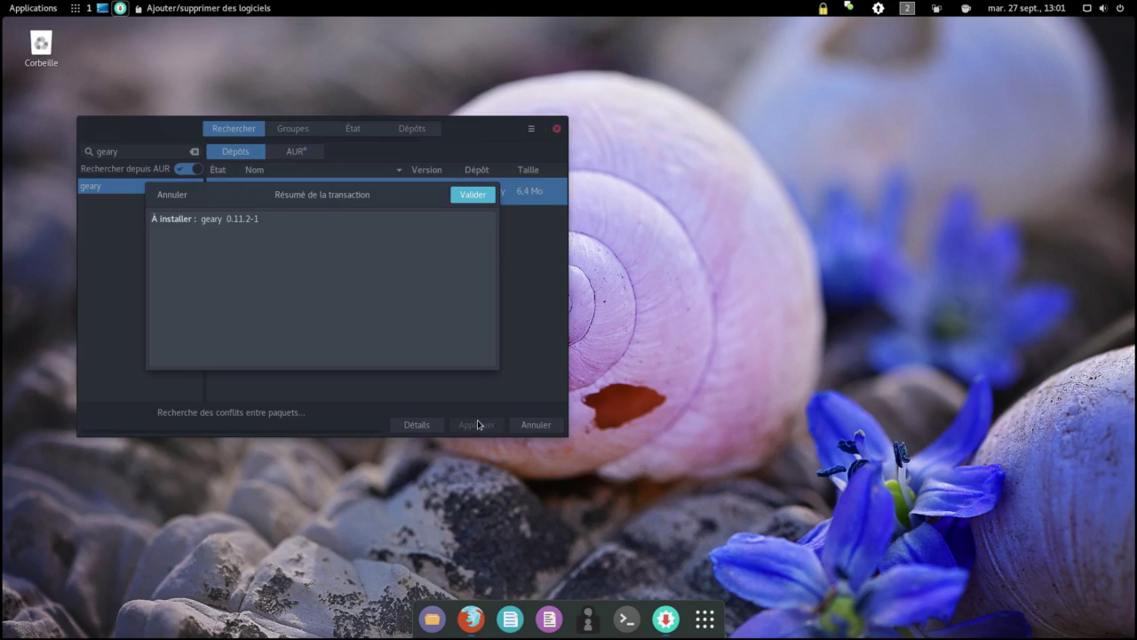
pyautogui.click(482, 194)
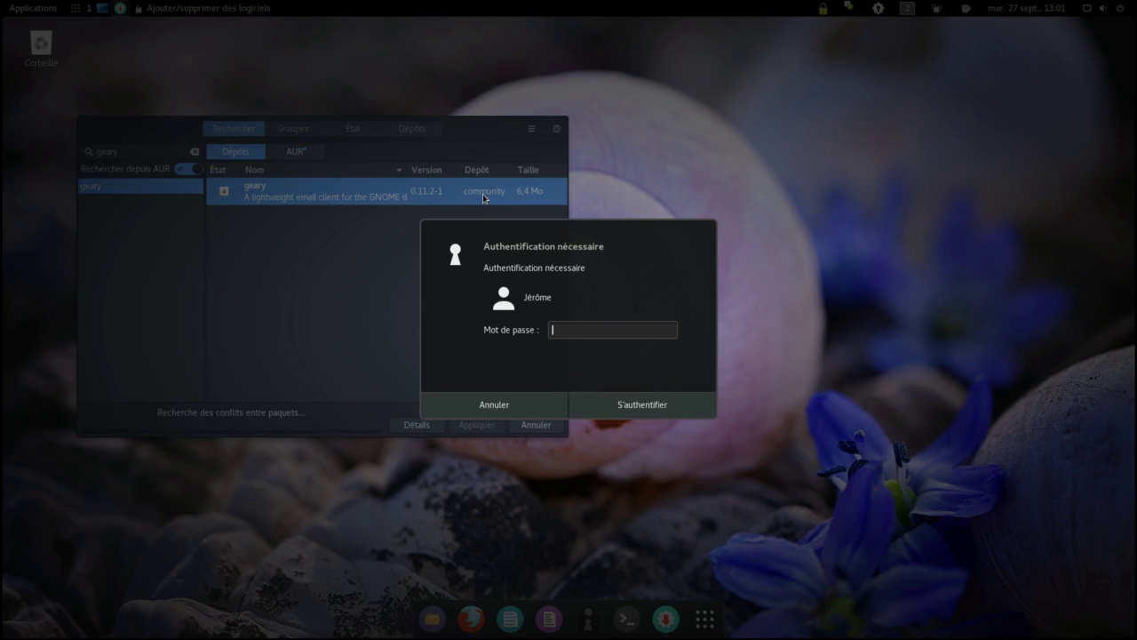
pyautogui.write('••••••••••')
pyautogui.press('Return')
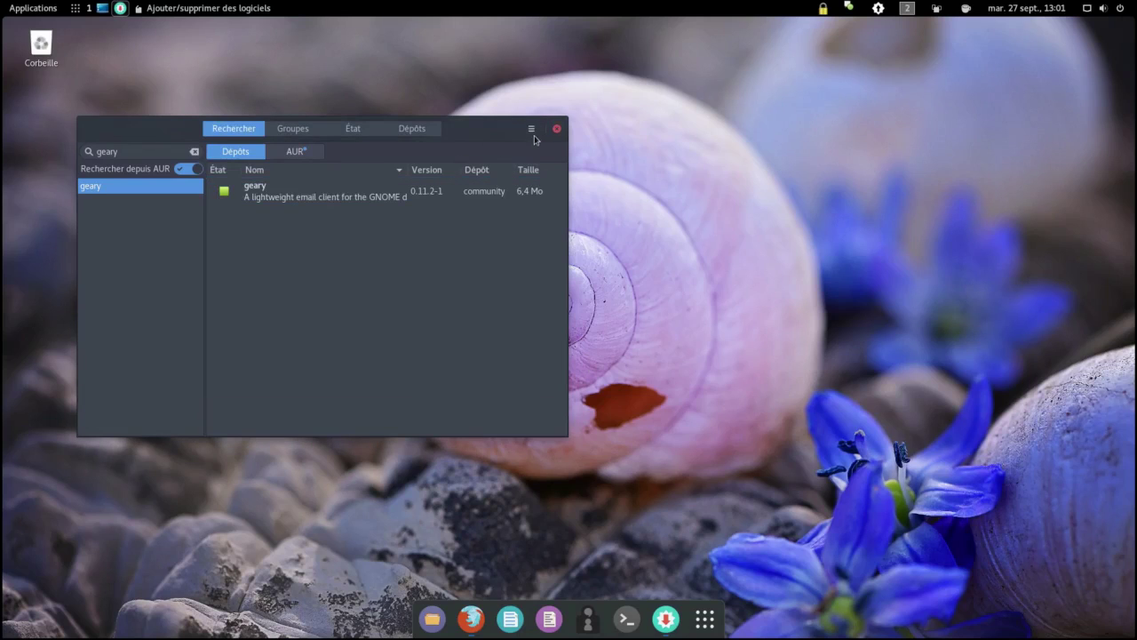
# Step: Close Pamac and launch Geary by searching 'gear' in the application overview
pyautogui.click(557, 131)
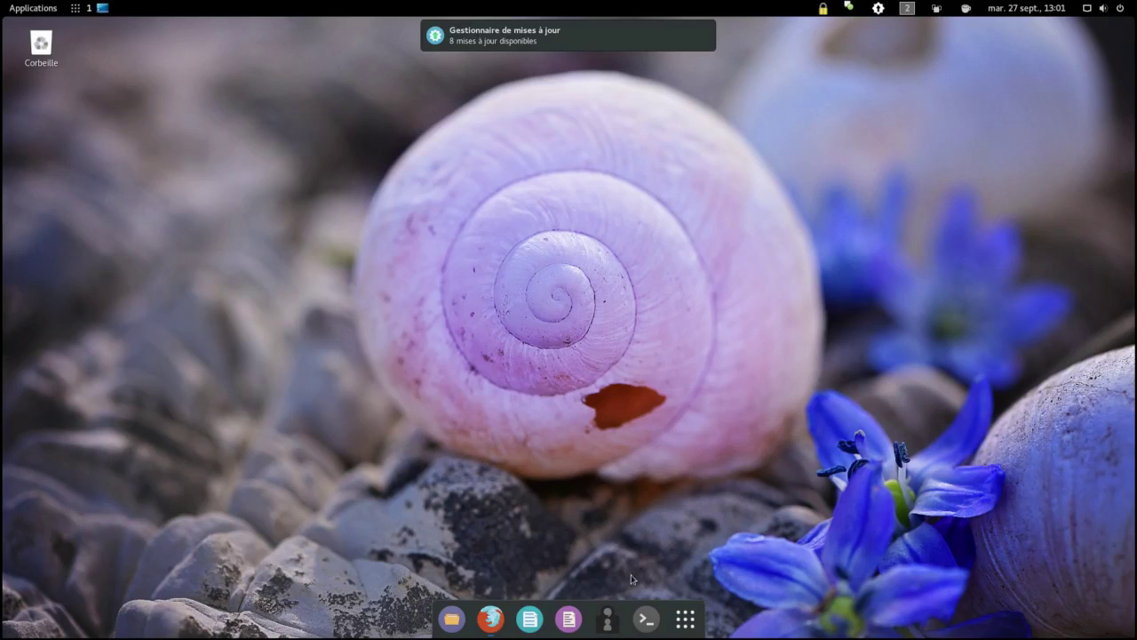
pyautogui.click(684, 617)
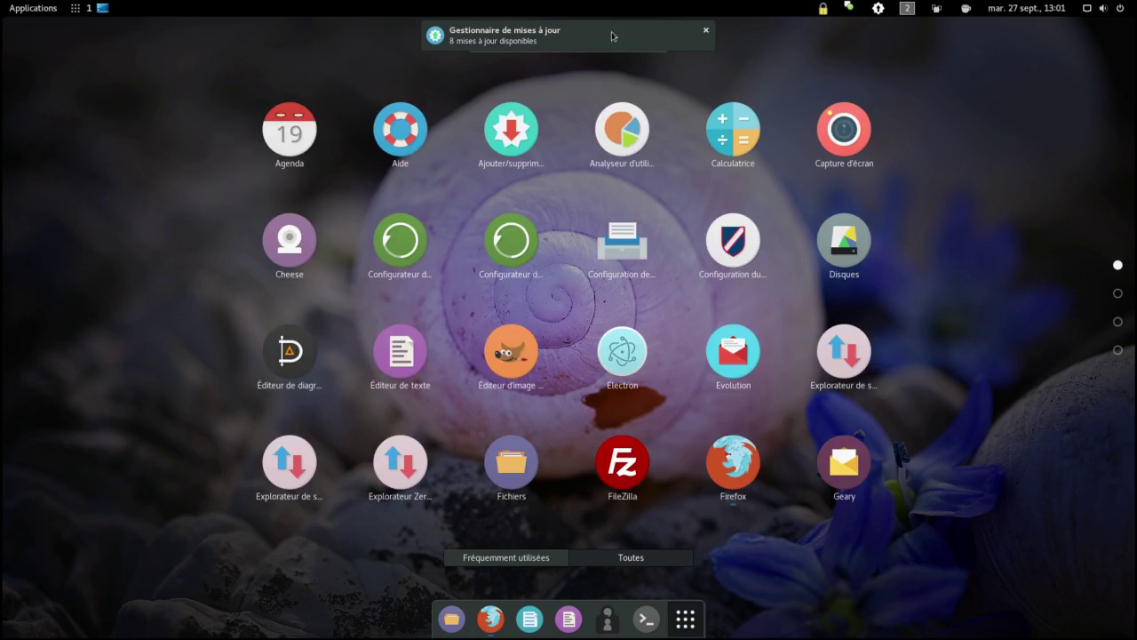
pyautogui.click(649, 41)
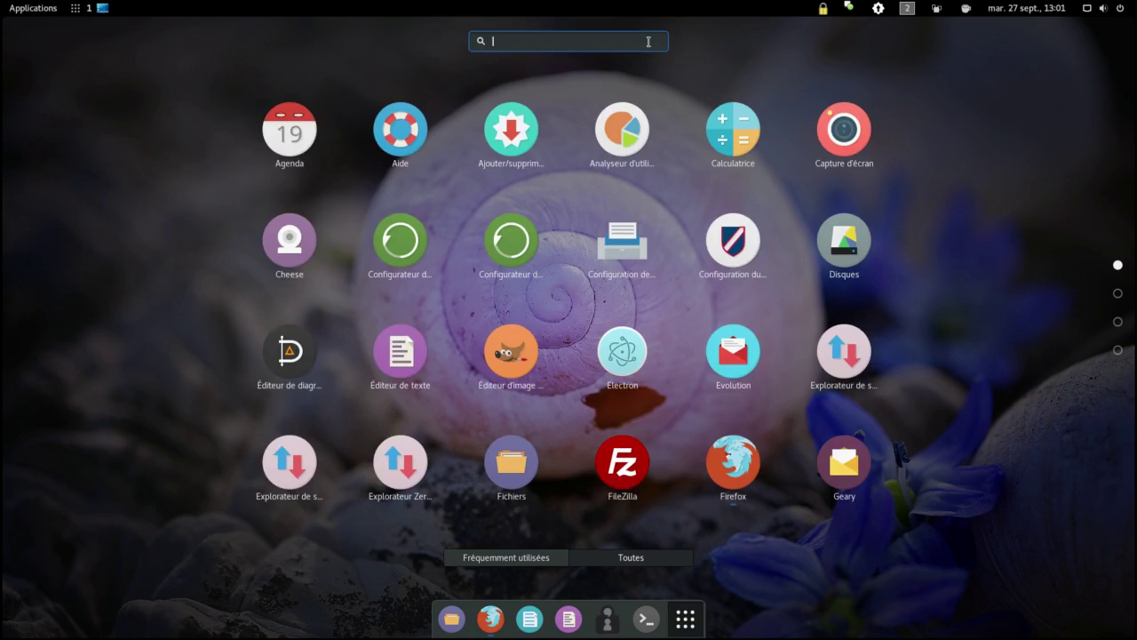
pyautogui.write('gear')
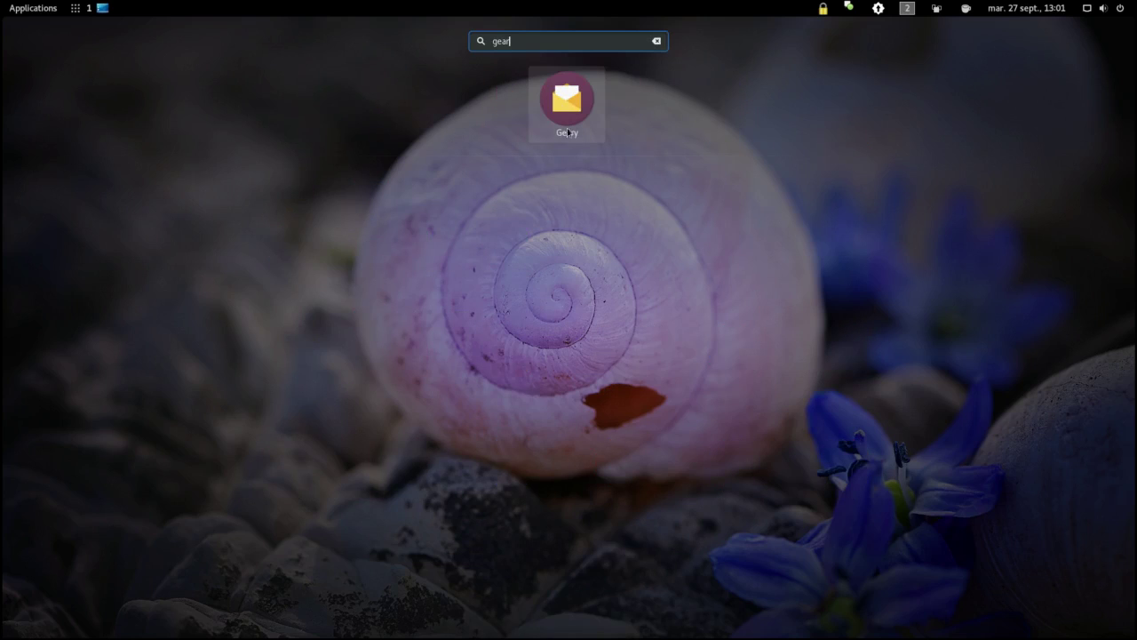
pyautogui.click(567, 125)
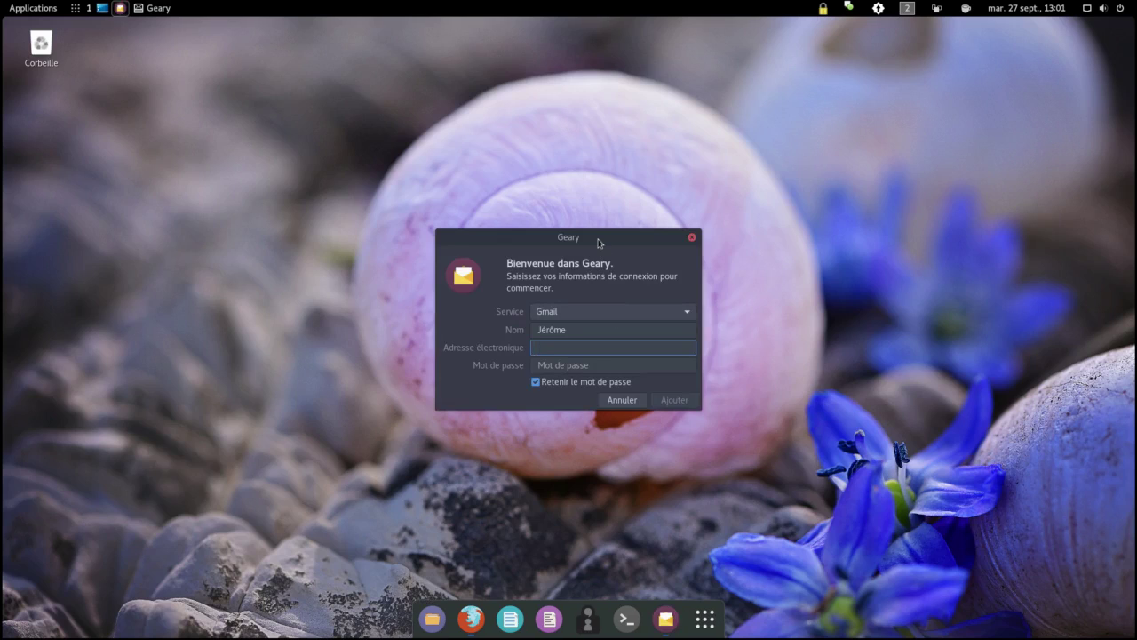
# Step: Move the welcome dialog higher and choose Autre as the mail service
pyautogui.moveTo(600, 238); pyautogui.dragTo(598, 178)
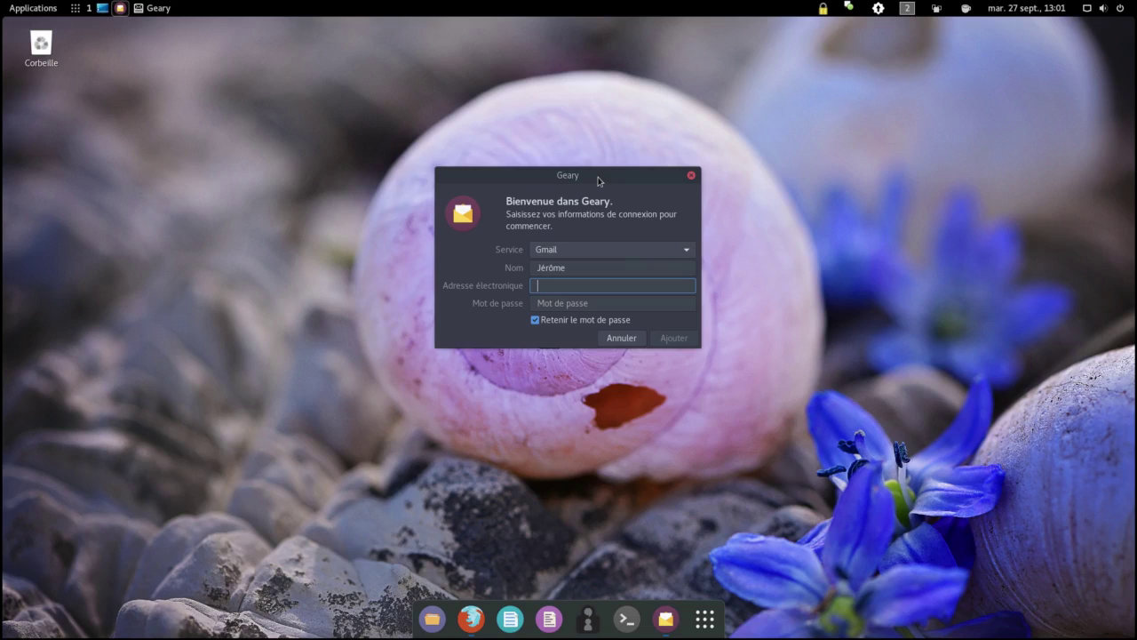
pyautogui.click(659, 252)
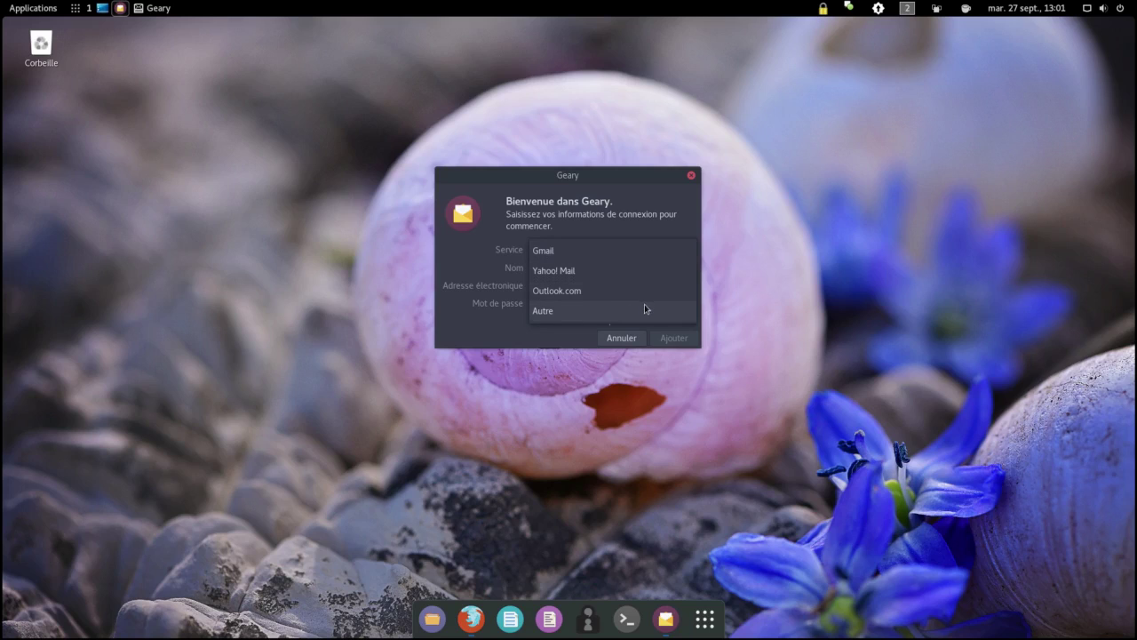
pyautogui.click(645, 308)
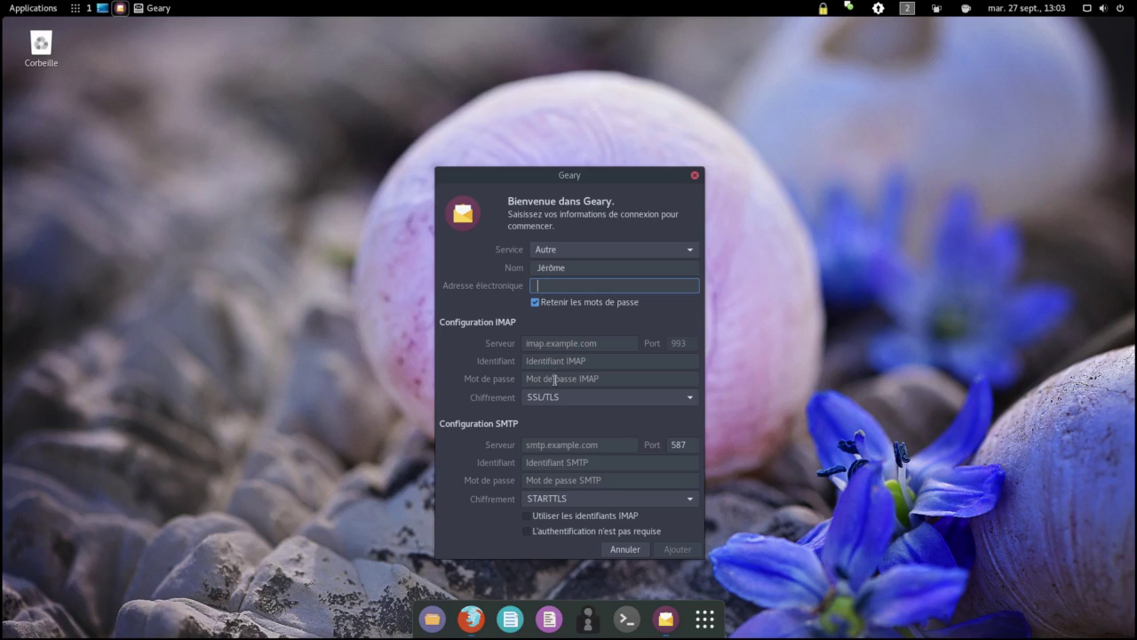
# Step: Keep IMAP on SSL/TLS, leave SMTP on STARTTLS, then switch the service back to Gmail
pyautogui.click(575, 399)
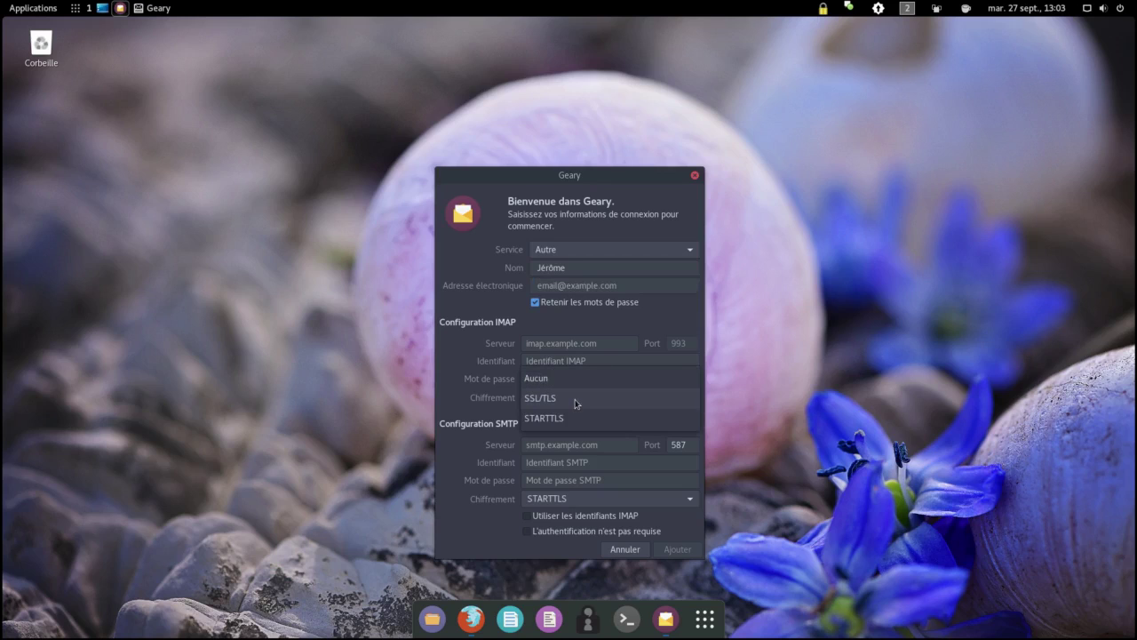
pyautogui.click(569, 399)
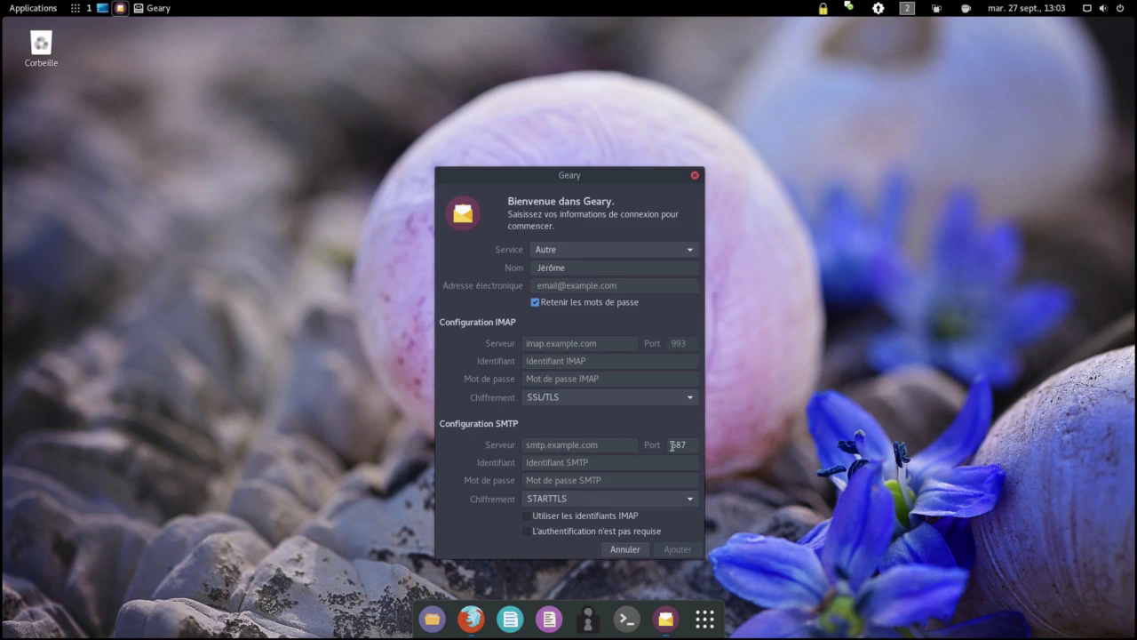
pyautogui.click(648, 500)
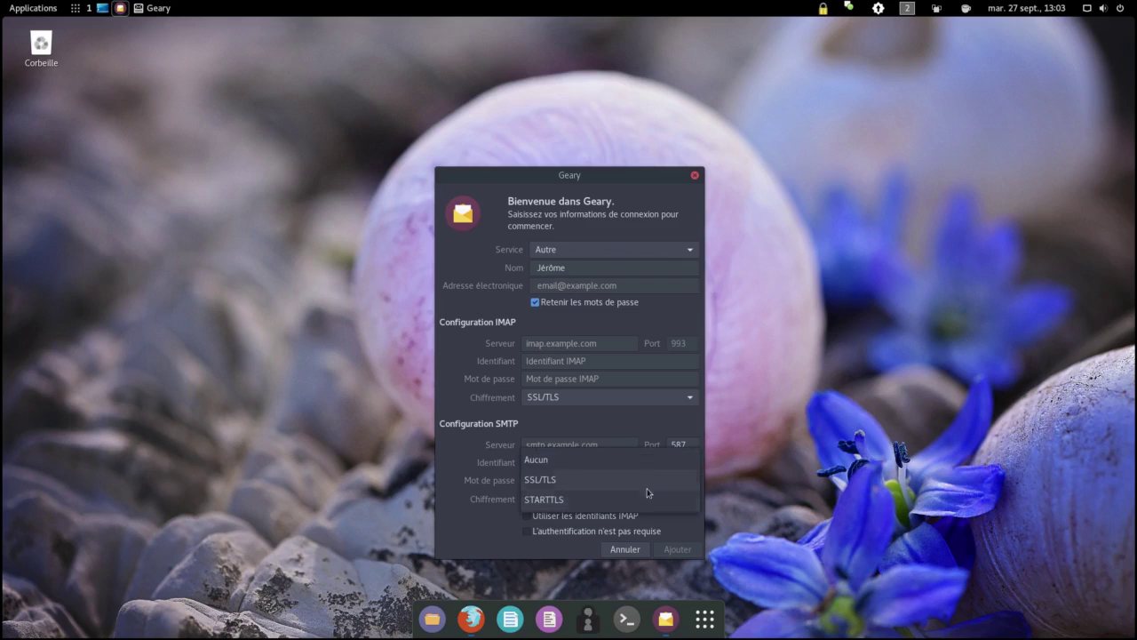
pyautogui.click(649, 480)
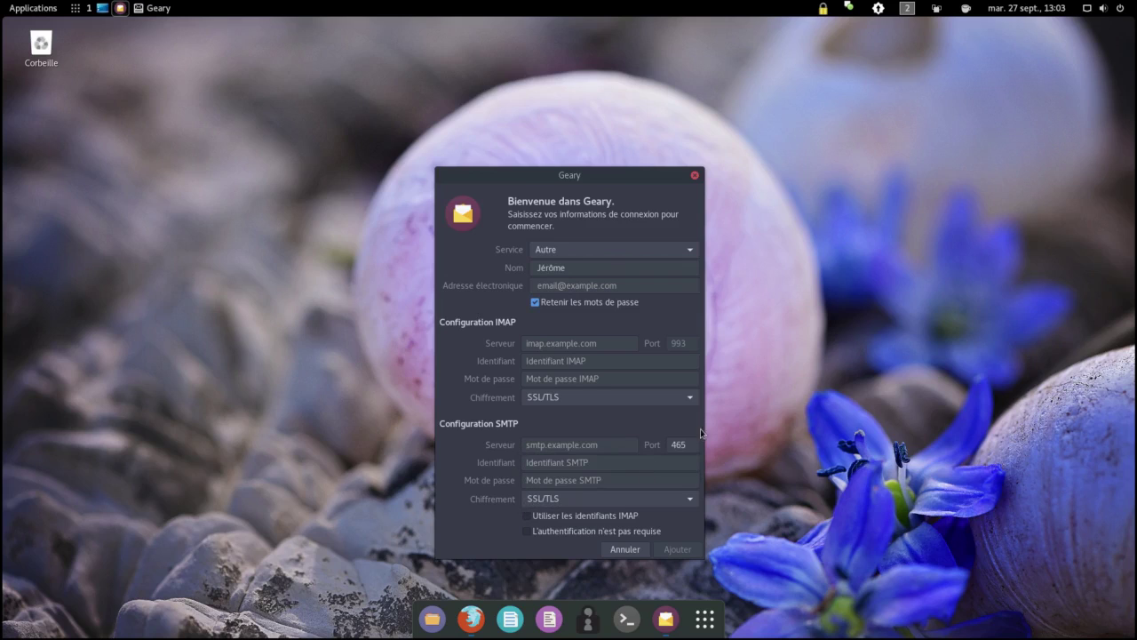
pyautogui.click(691, 499)
pyautogui.click(679, 517)
pyautogui.click(690, 253)
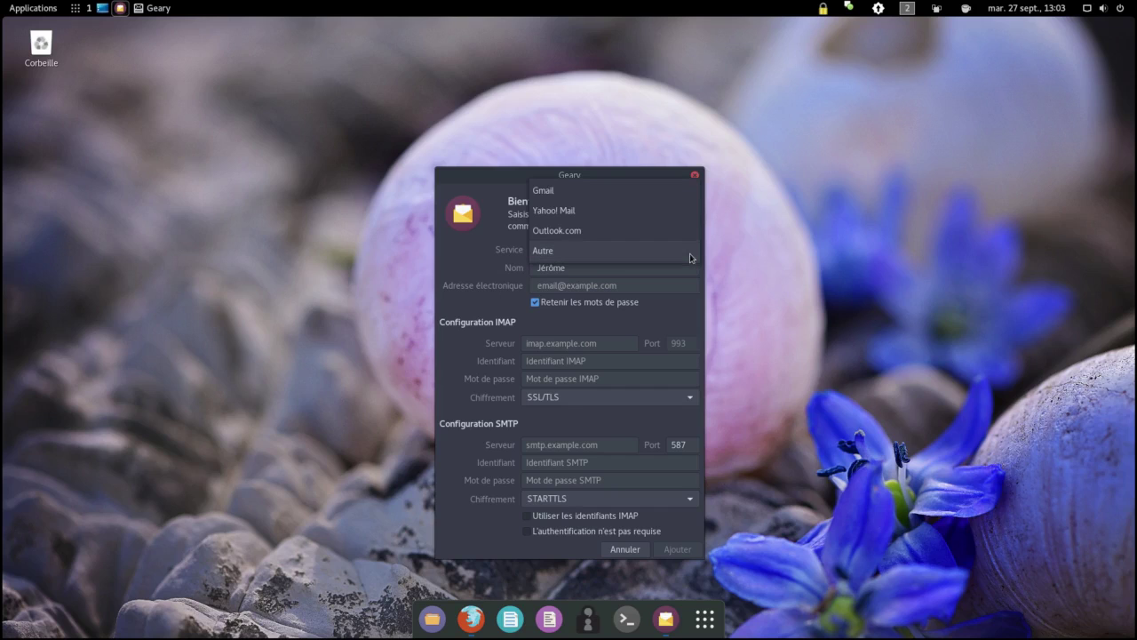
pyautogui.click(675, 197)
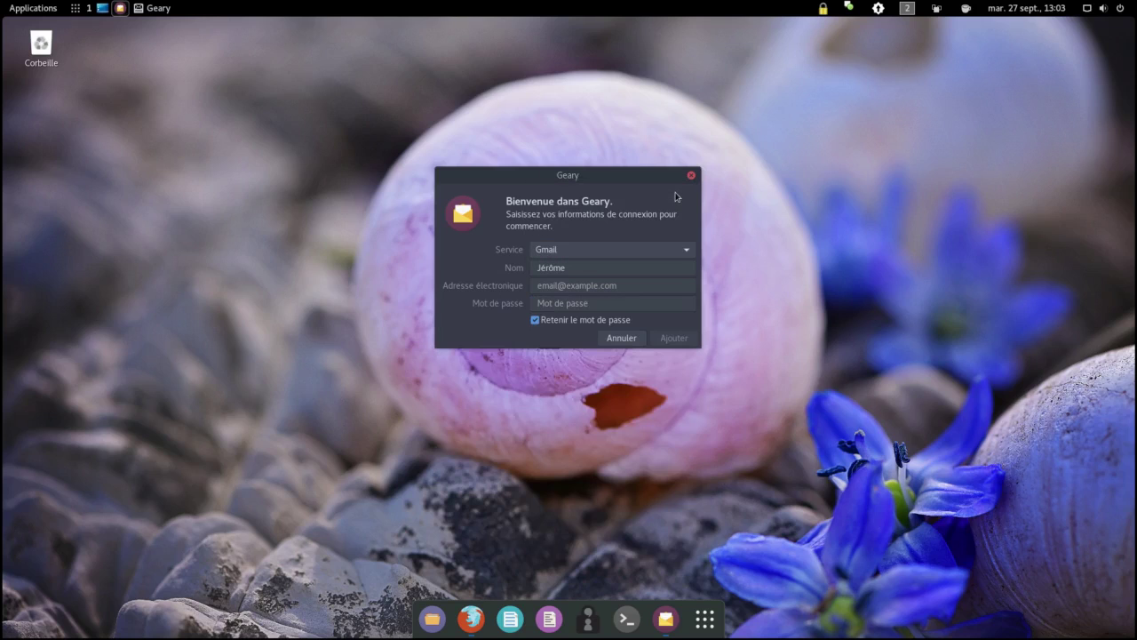
# Step: Complete the account holder's name and enter the Gmail address
pyautogui.click(582, 286)
pyautogui.click(585, 270)
pyautogui.write('Lanteri')
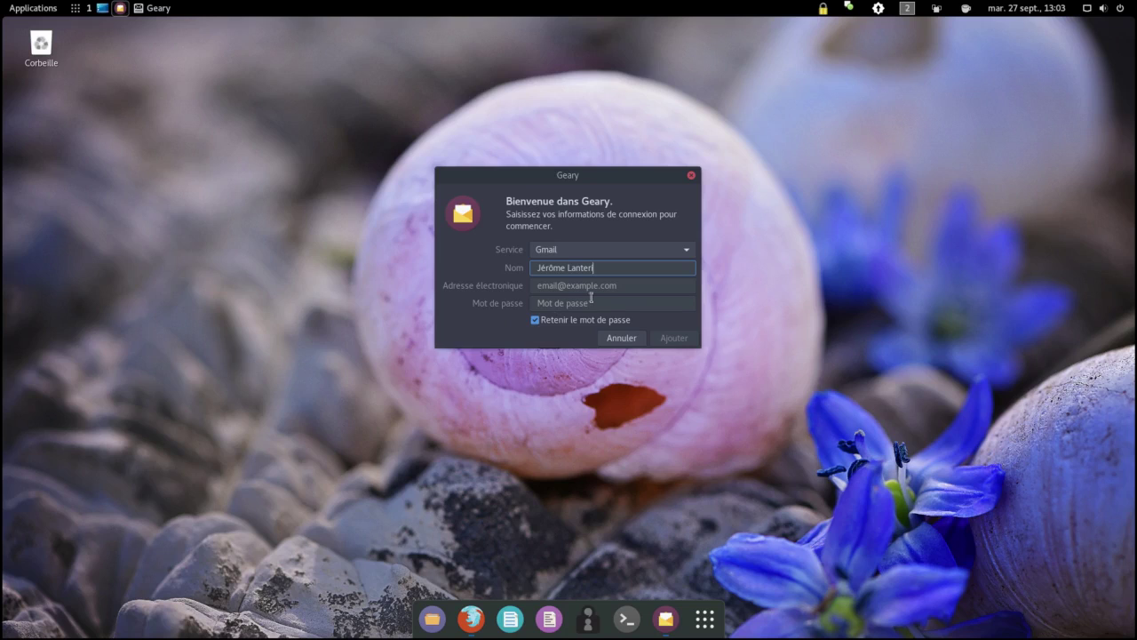
pyautogui.click(621, 285)
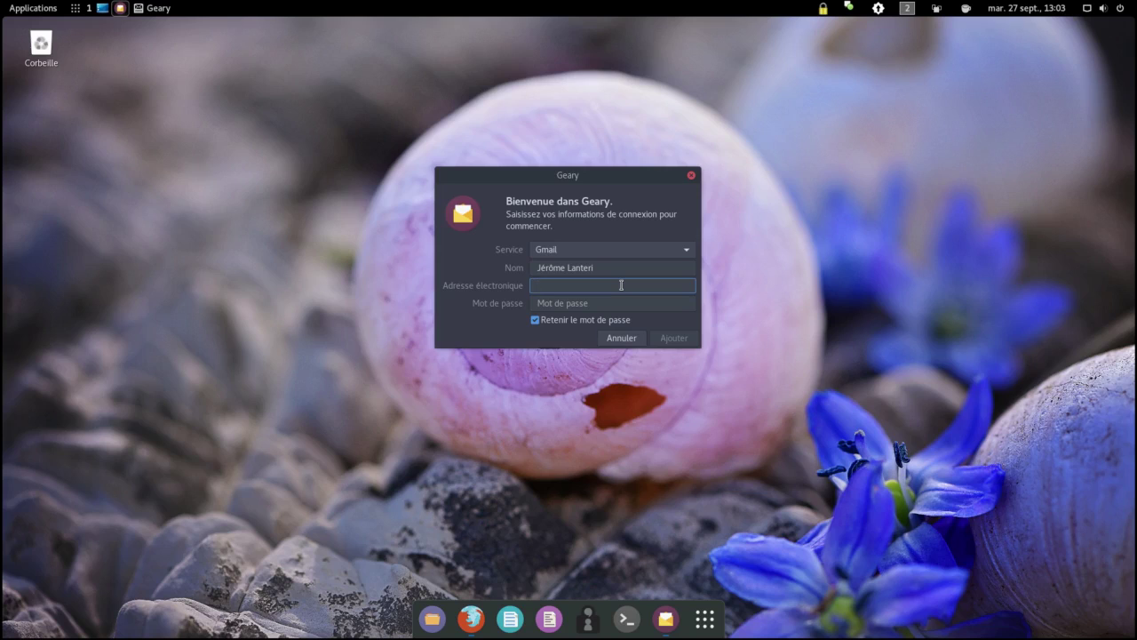
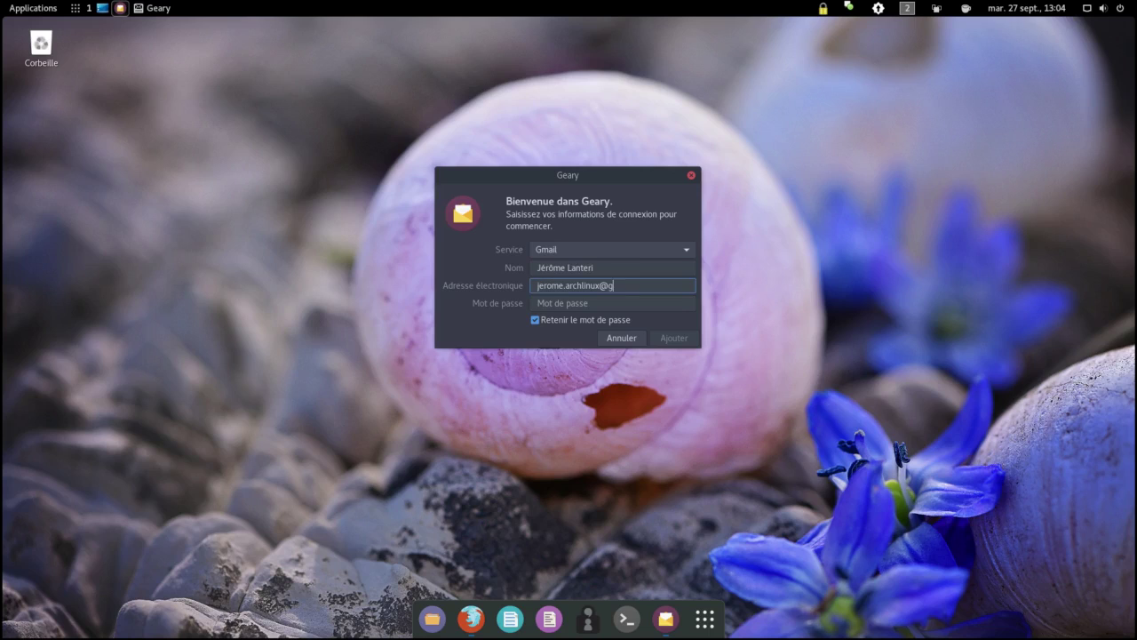
# Step: Enter the account password, toggle Retenir le mot de passe, and add the account
pyautogui.press('Tab')
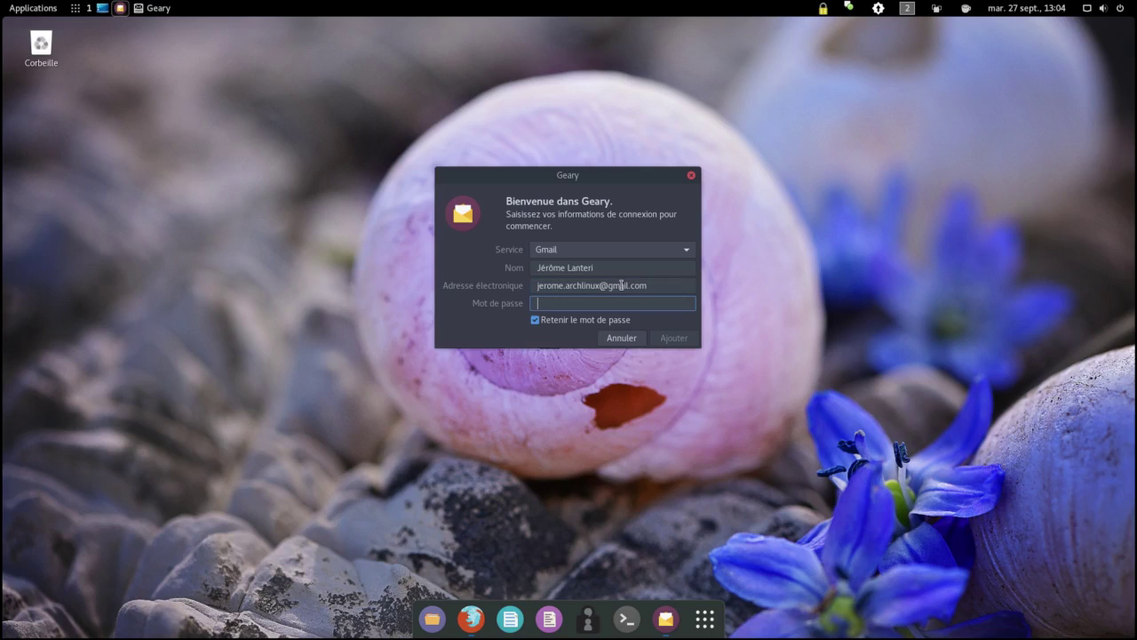
pyautogui.write('•••••••••••••')
pyautogui.click(536, 322)
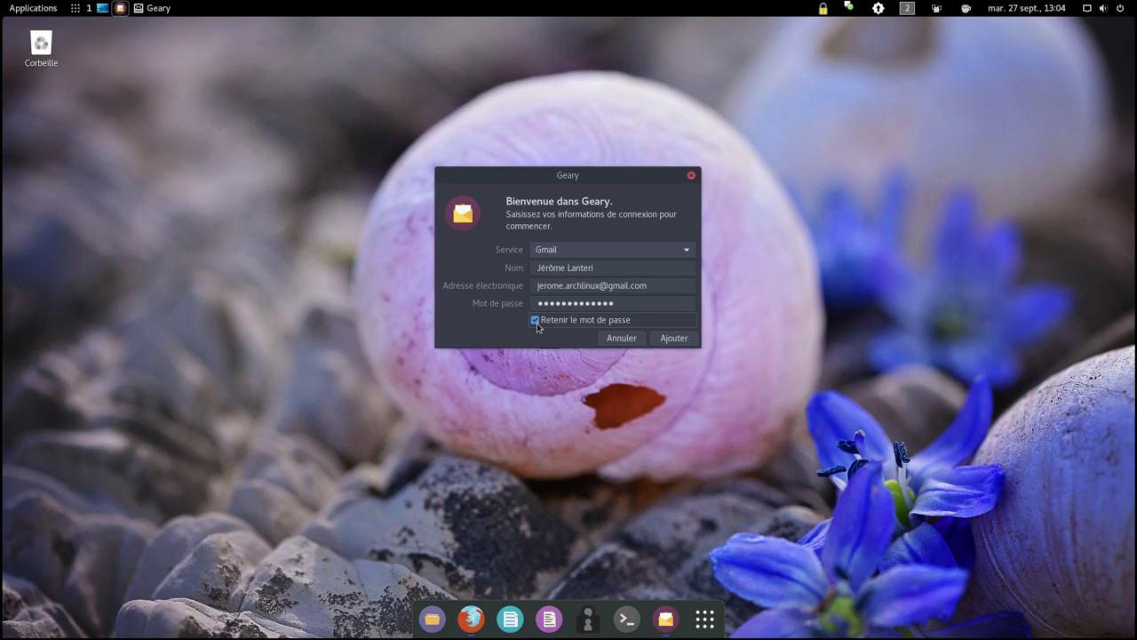
pyautogui.click(671, 340)
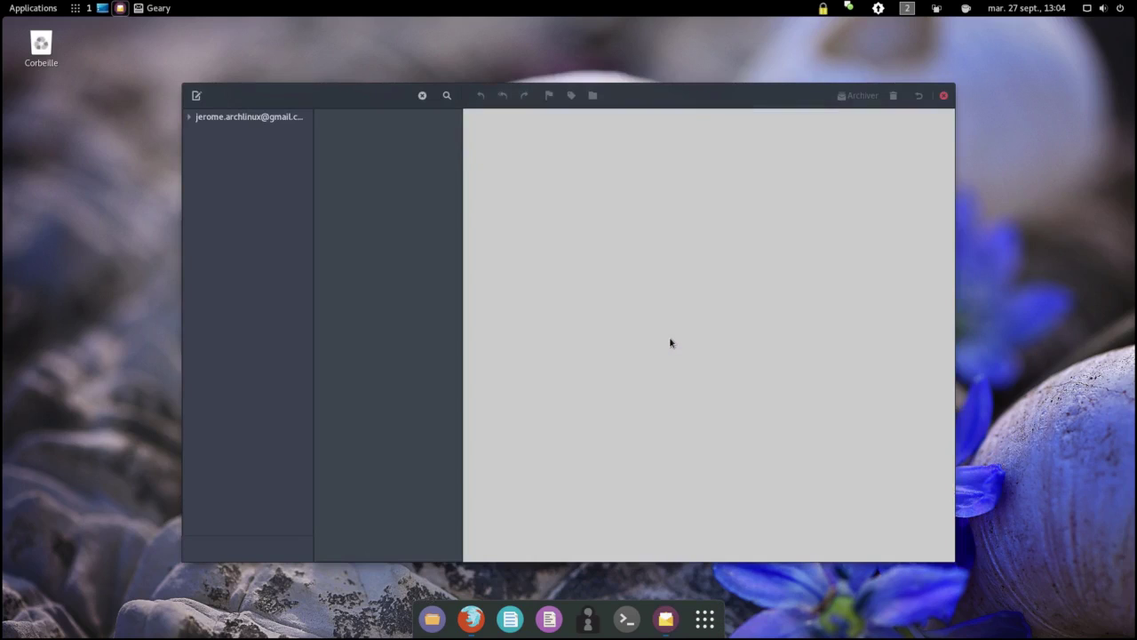
# Step: Expand the account's folder list, then the Étiquettes folder to show labels ArchWiki through ZFS on linux
pyautogui.click(188, 118)
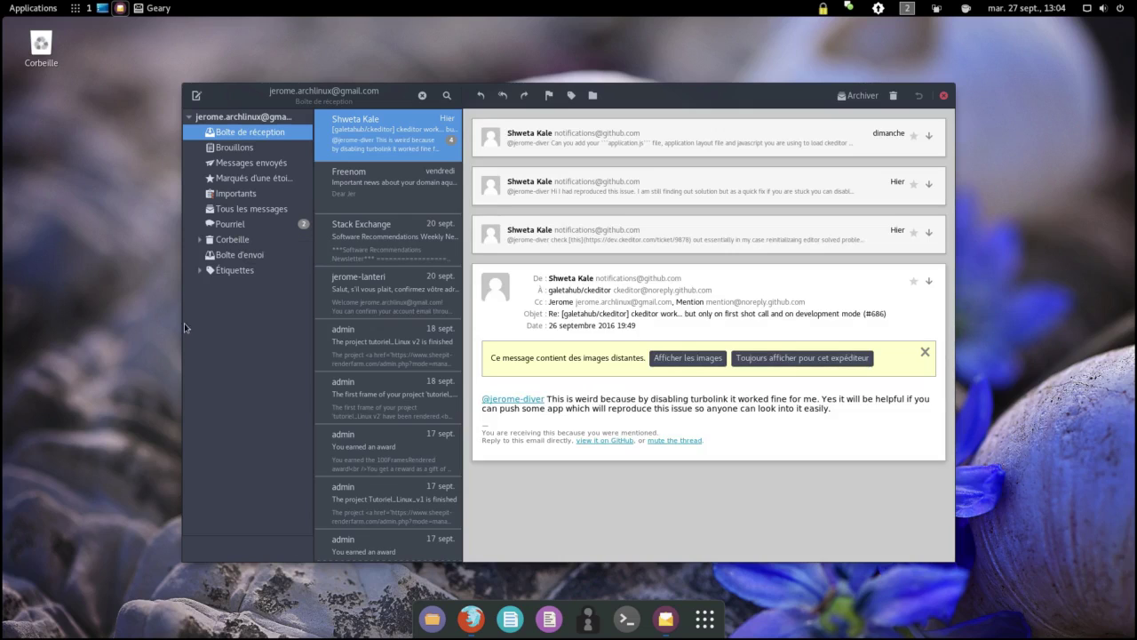
pyautogui.click(200, 271)
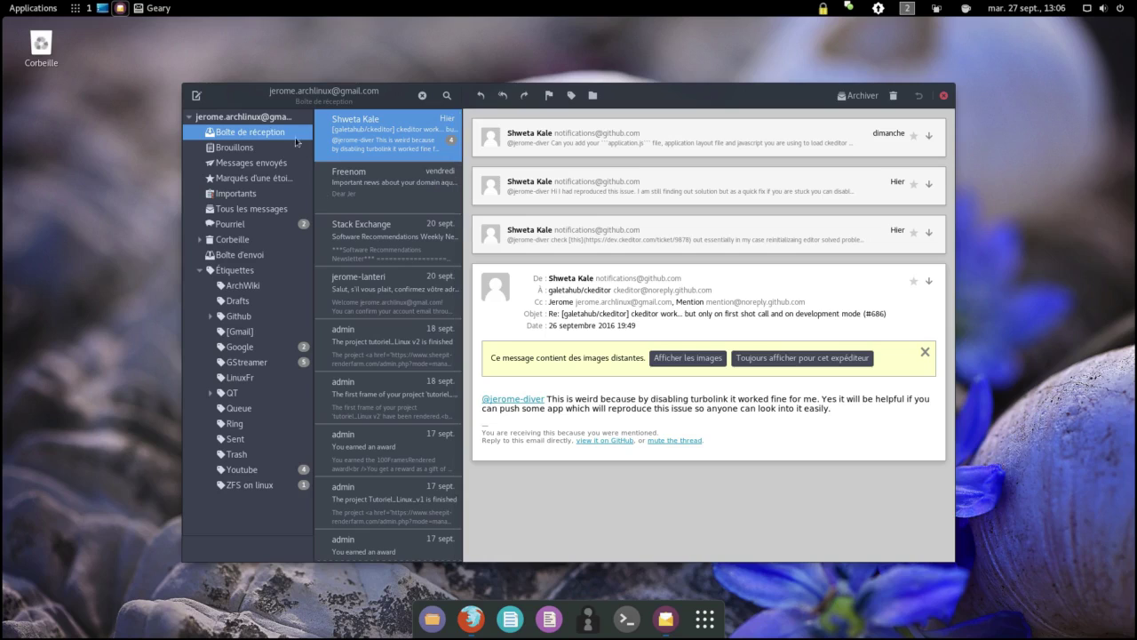
# Step: Compose a new message with body 'text', trying and cancelling the link insertion
pyautogui.click(197, 96)
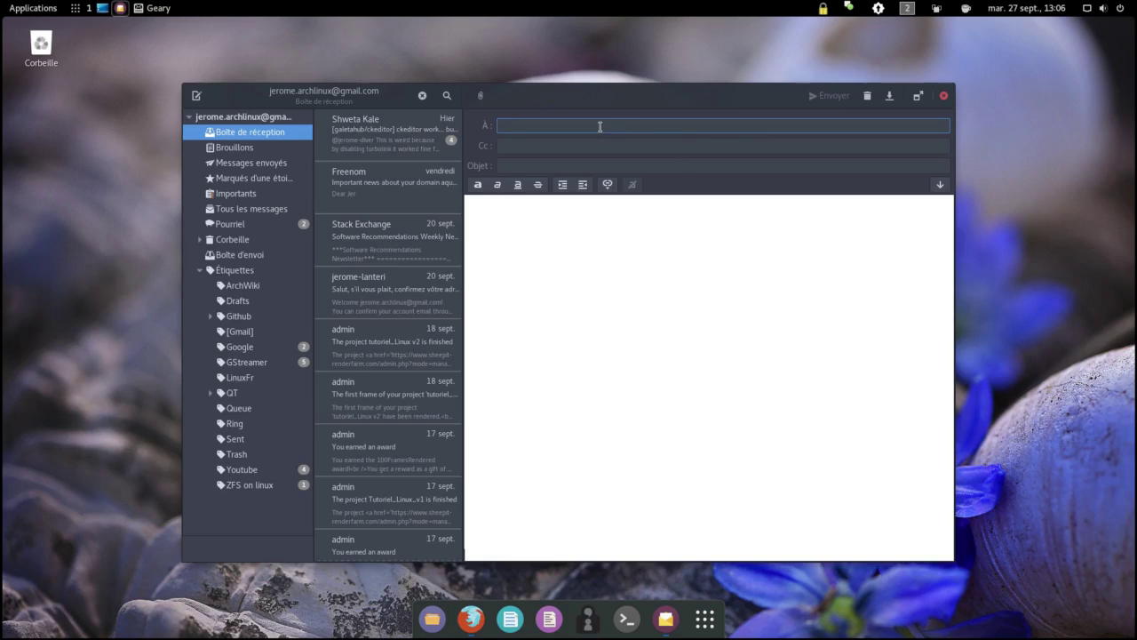
pyautogui.click(604, 146)
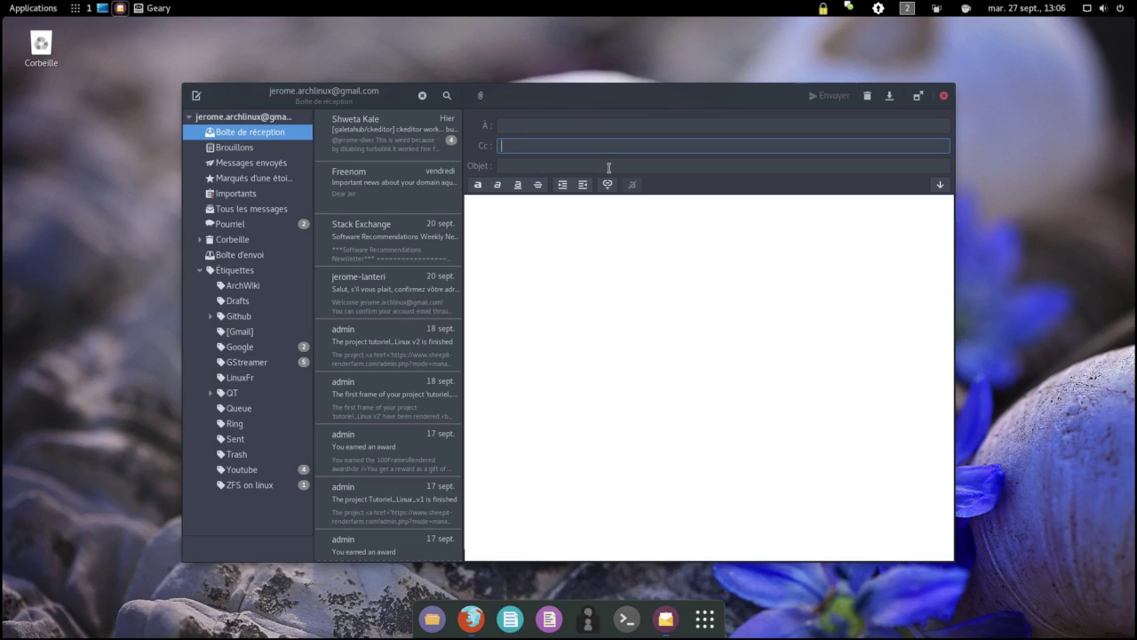
pyautogui.click(609, 167)
pyautogui.click(587, 214)
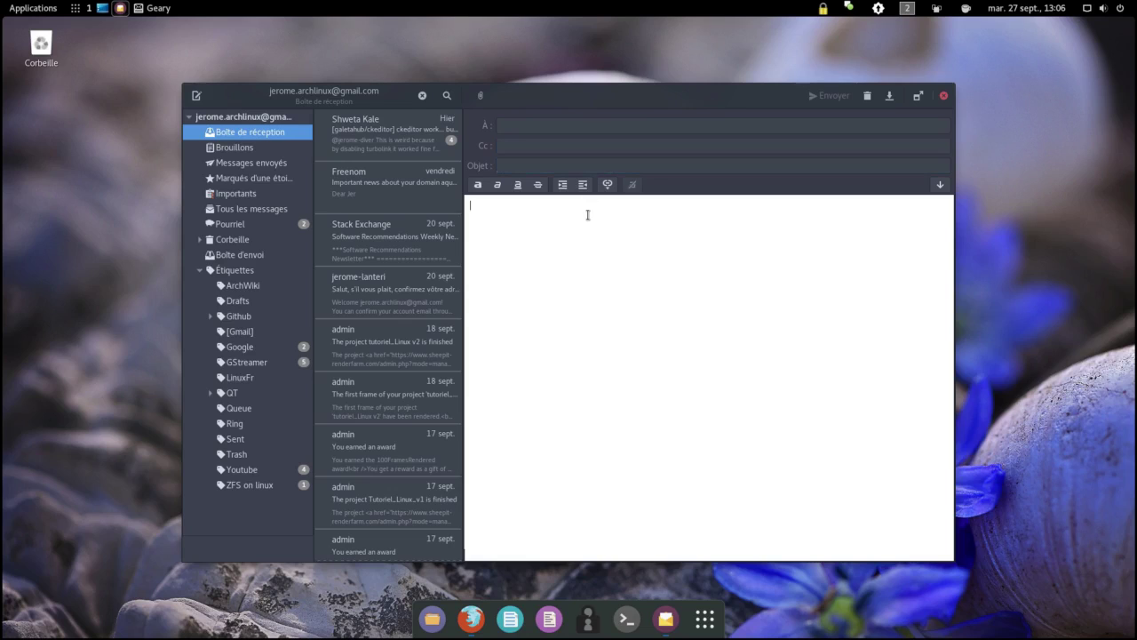
pyautogui.write('text')
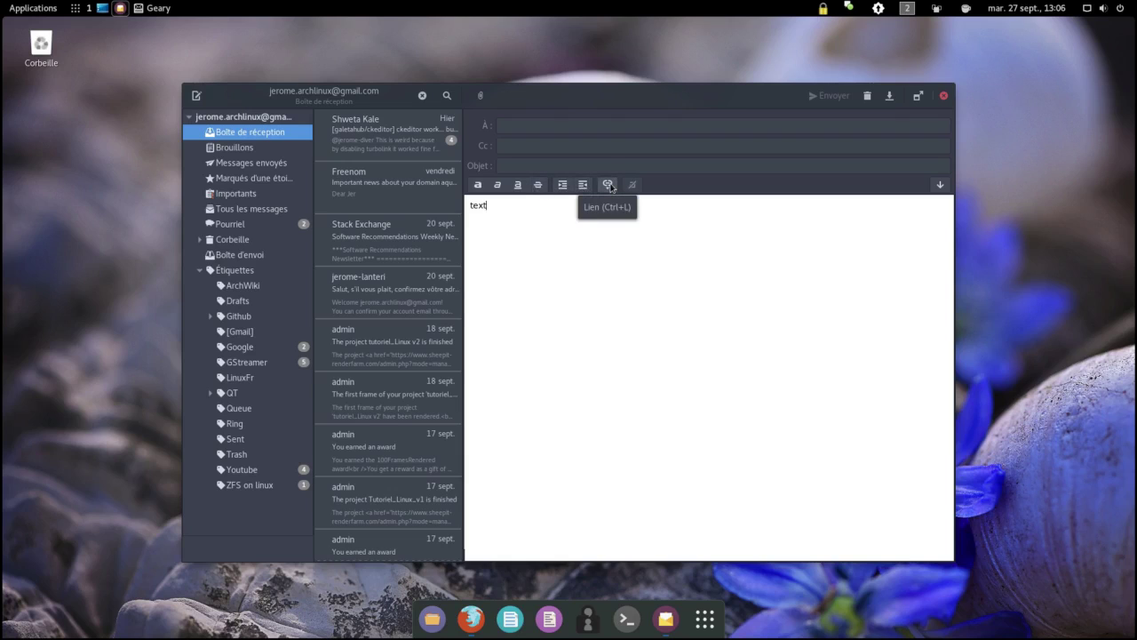
pyautogui.click(610, 185)
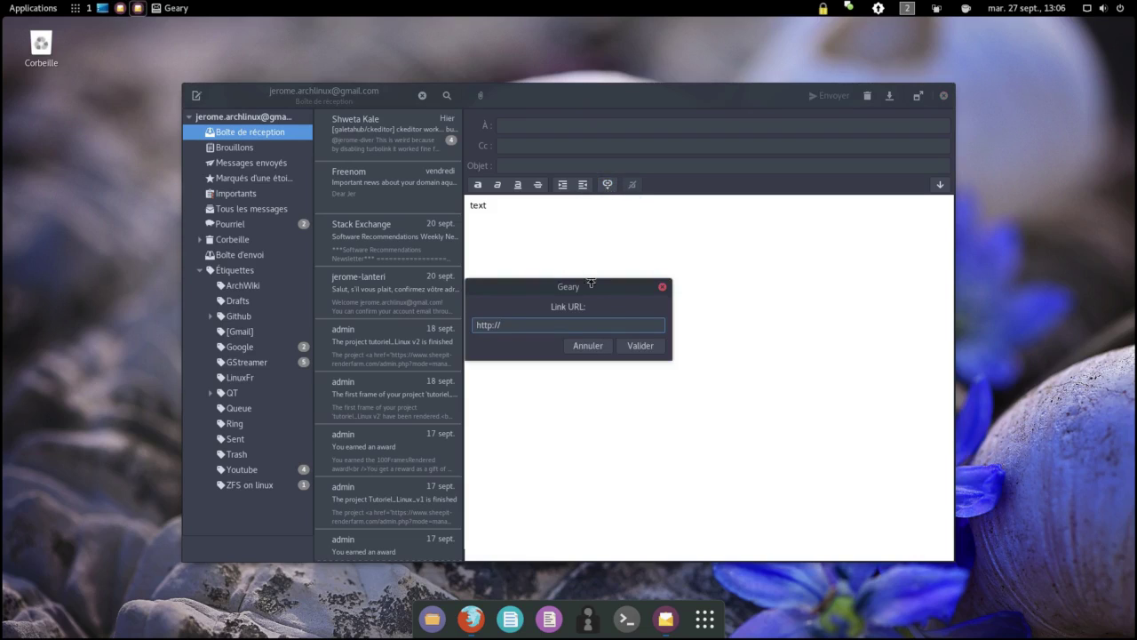
pyautogui.click(595, 354)
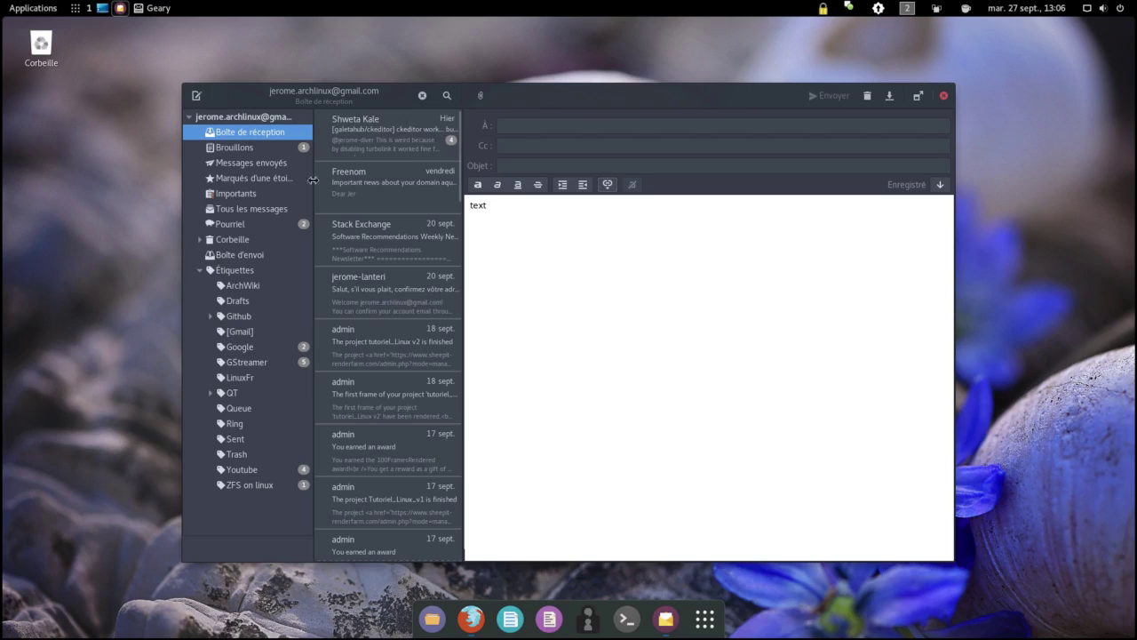
# Step: Discard a second empty message, then close the draft and show it in Brouillons
pyautogui.click(238, 226)
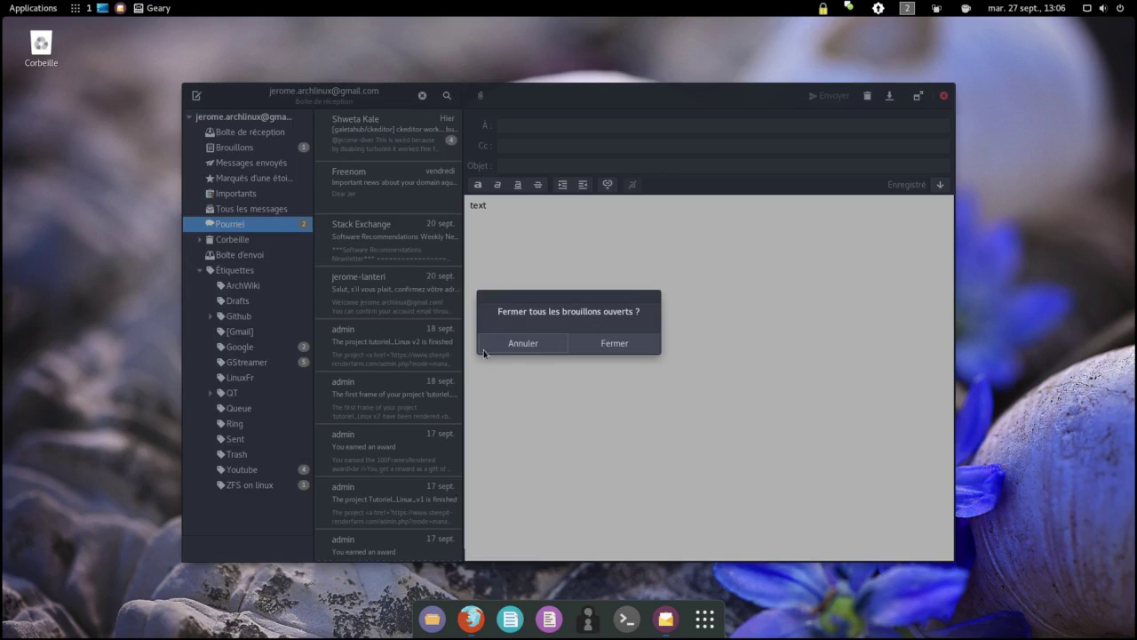
pyautogui.click(537, 345)
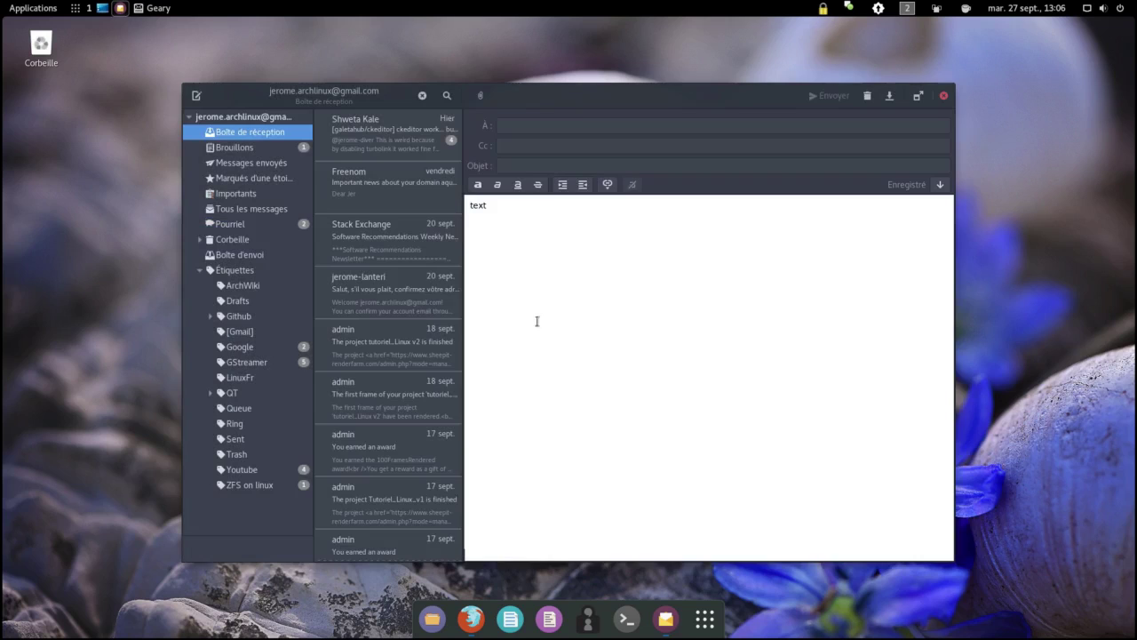
pyautogui.click(447, 96)
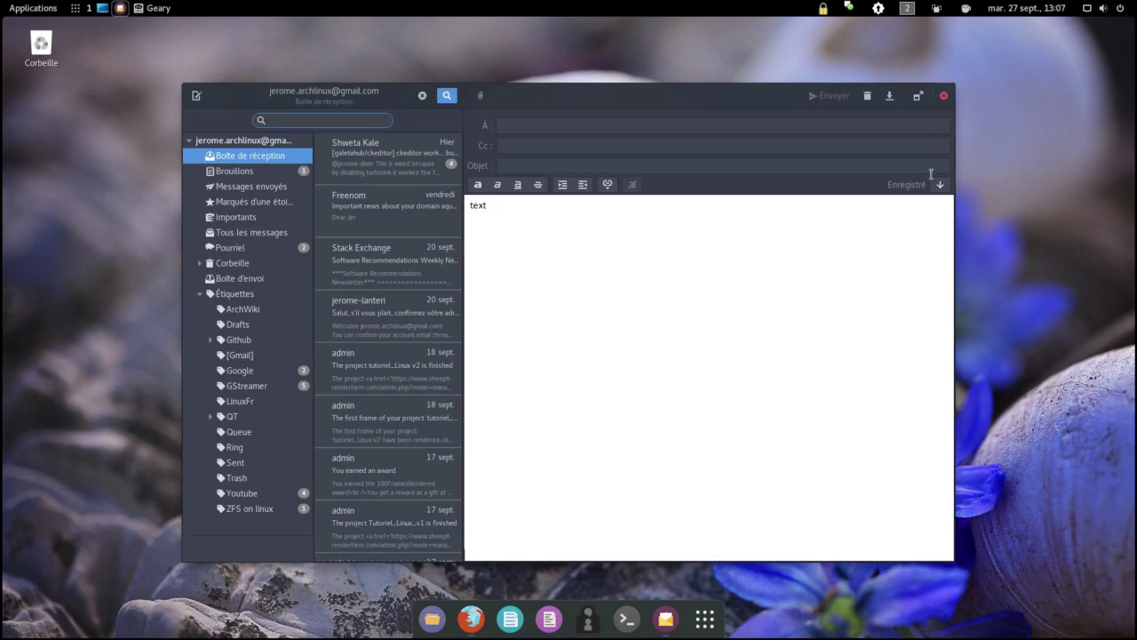
pyautogui.click(196, 94)
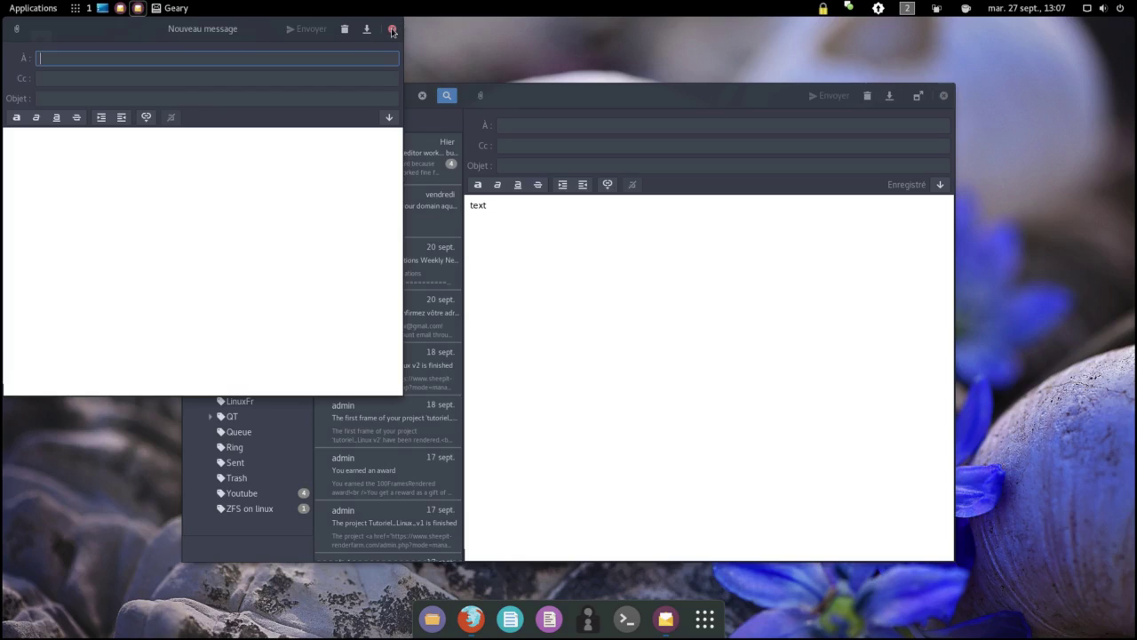
pyautogui.click(392, 30)
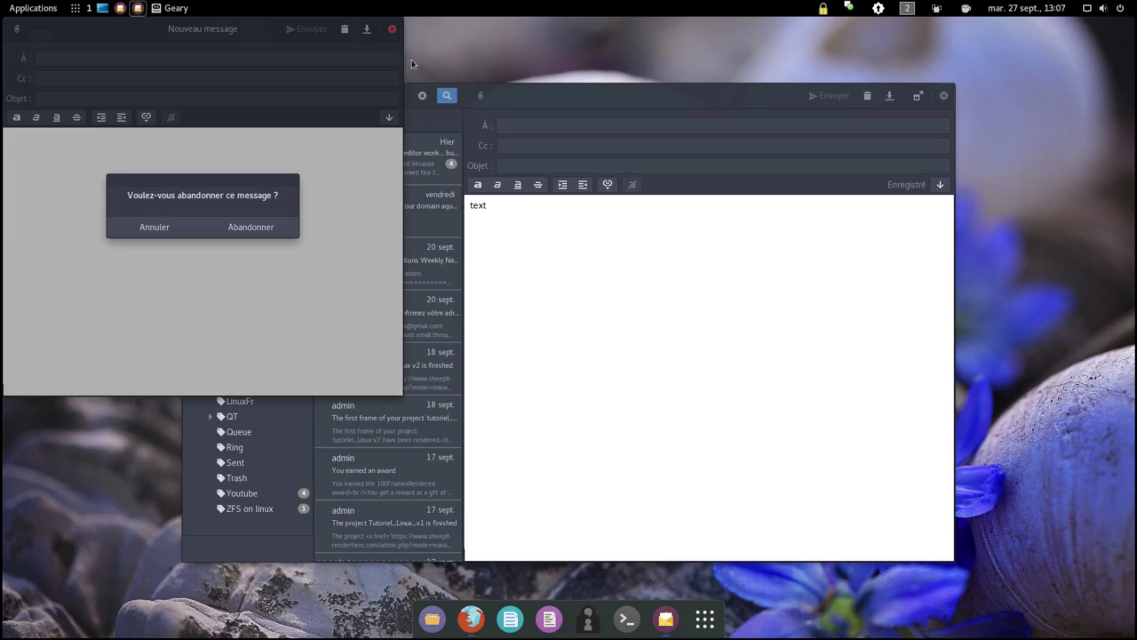
pyautogui.click(191, 228)
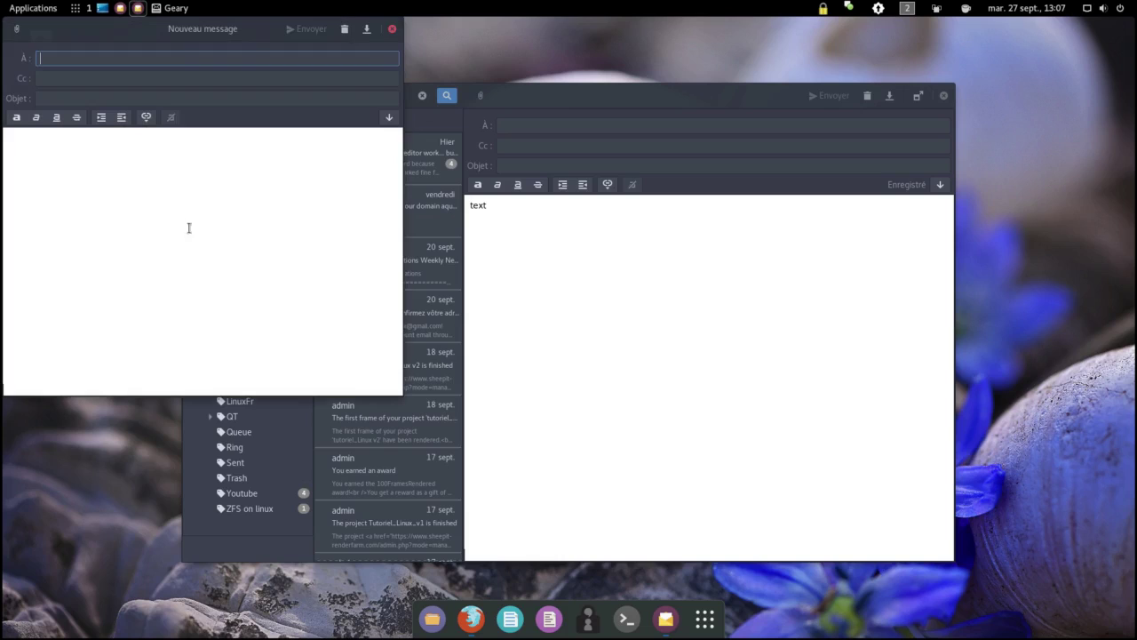
pyautogui.click(393, 30)
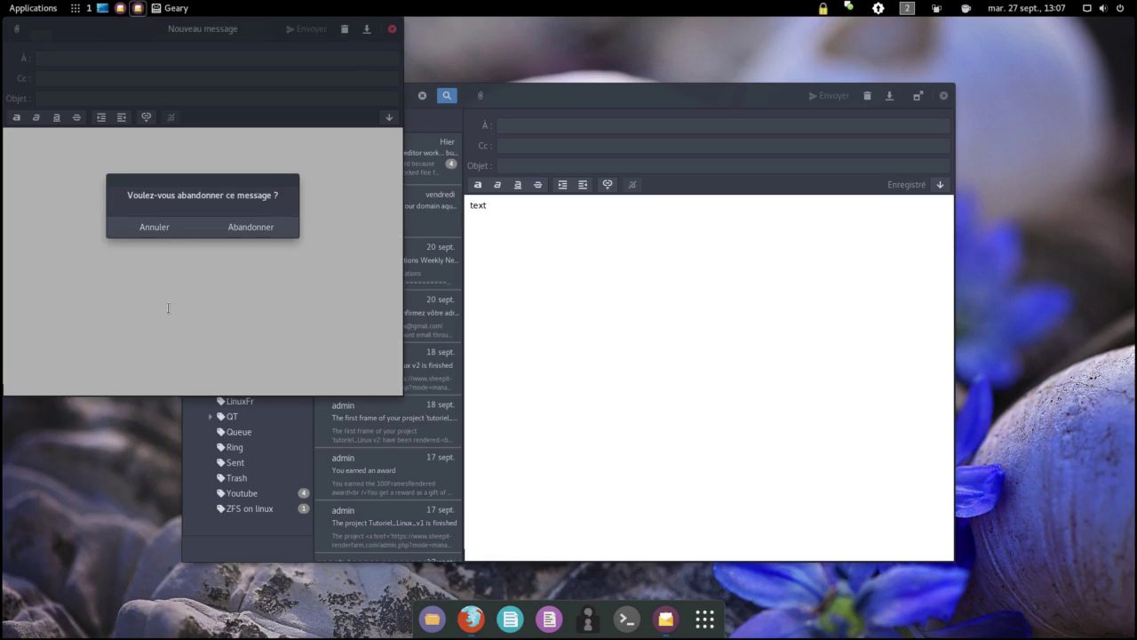
pyautogui.click(222, 233)
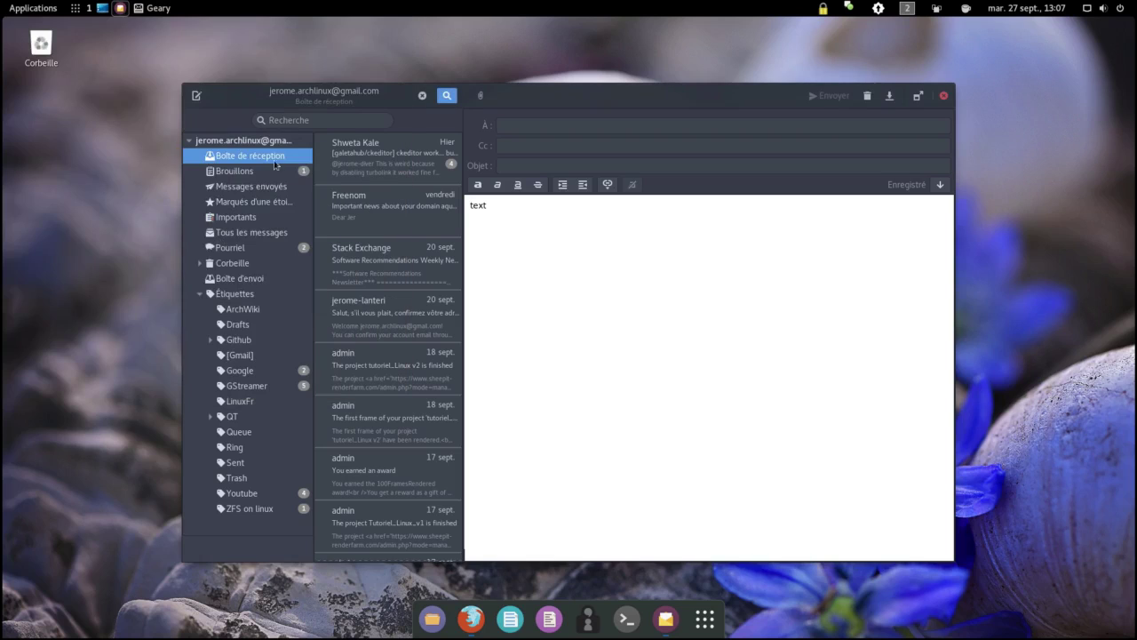
pyautogui.click(273, 172)
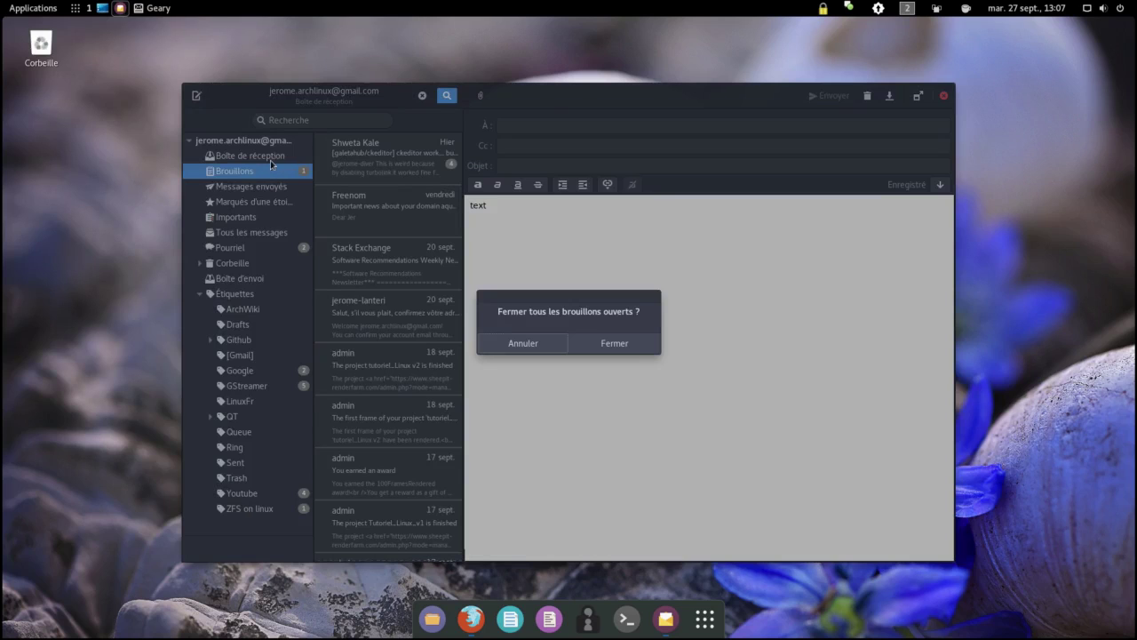
pyautogui.click(634, 343)
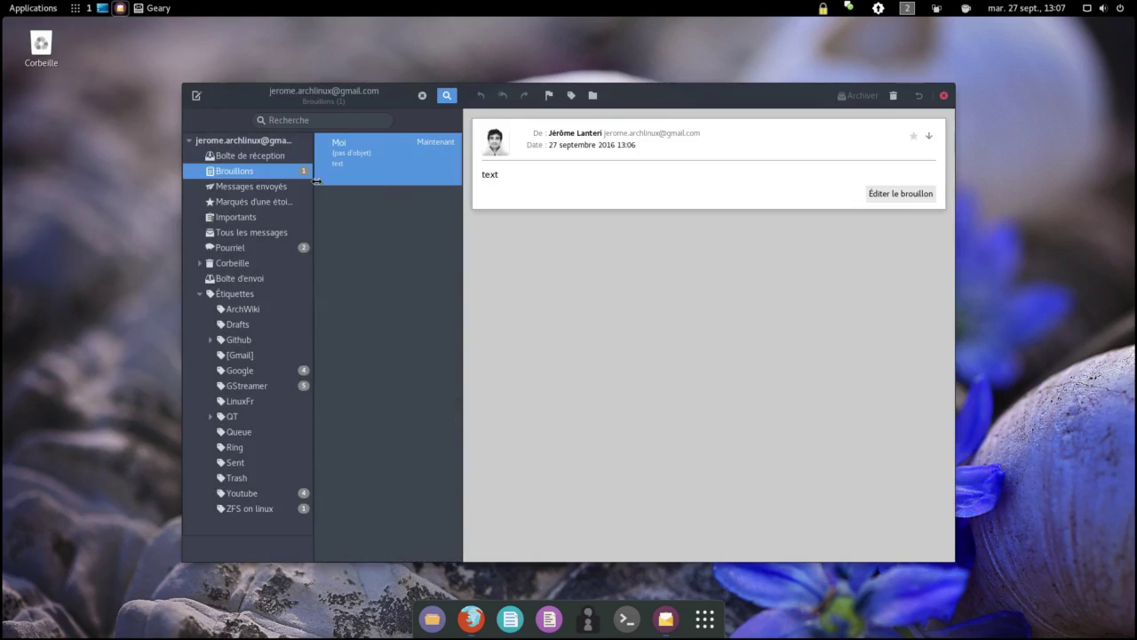
# Step: Switch from Boîte de réception to Brouillons and back, then open the keyword search field
pyautogui.click(267, 158)
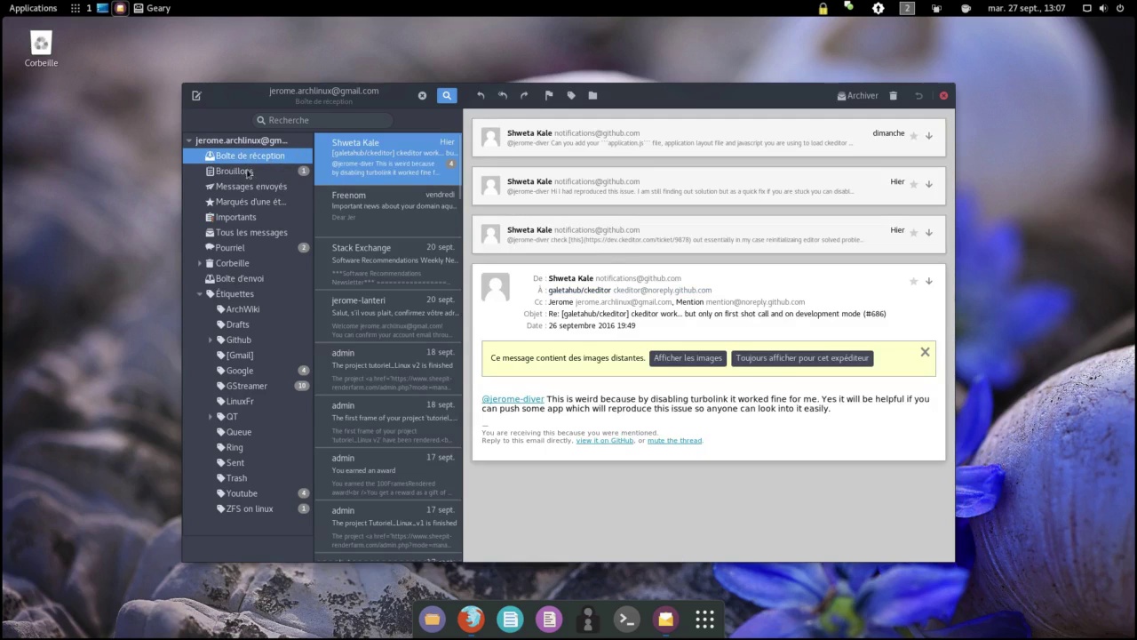
pyautogui.click(249, 171)
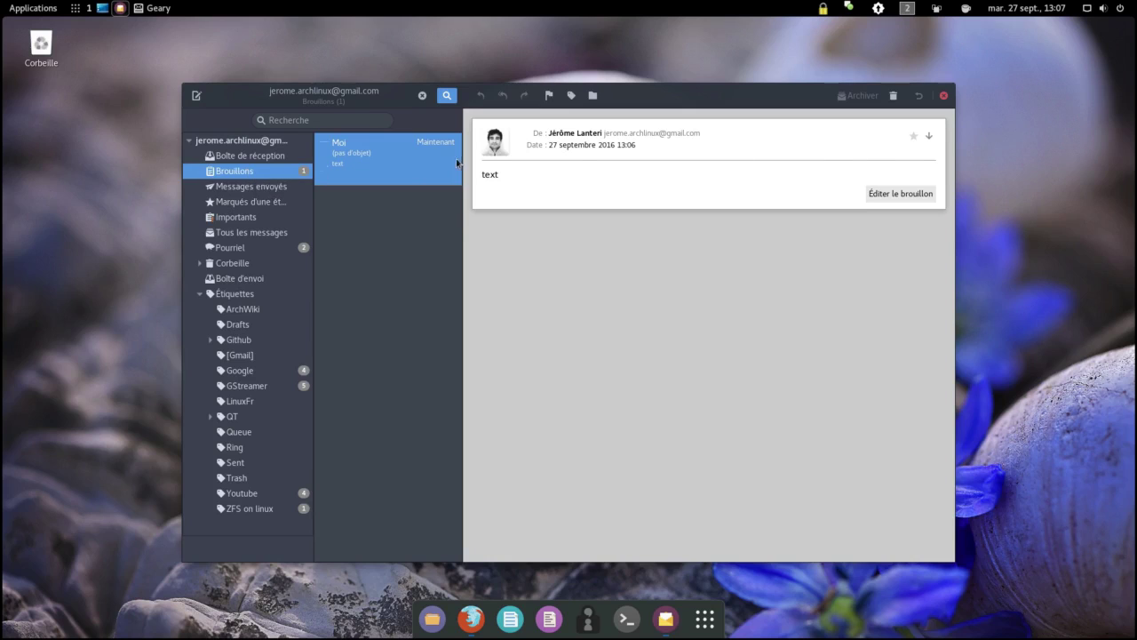
pyautogui.click(281, 158)
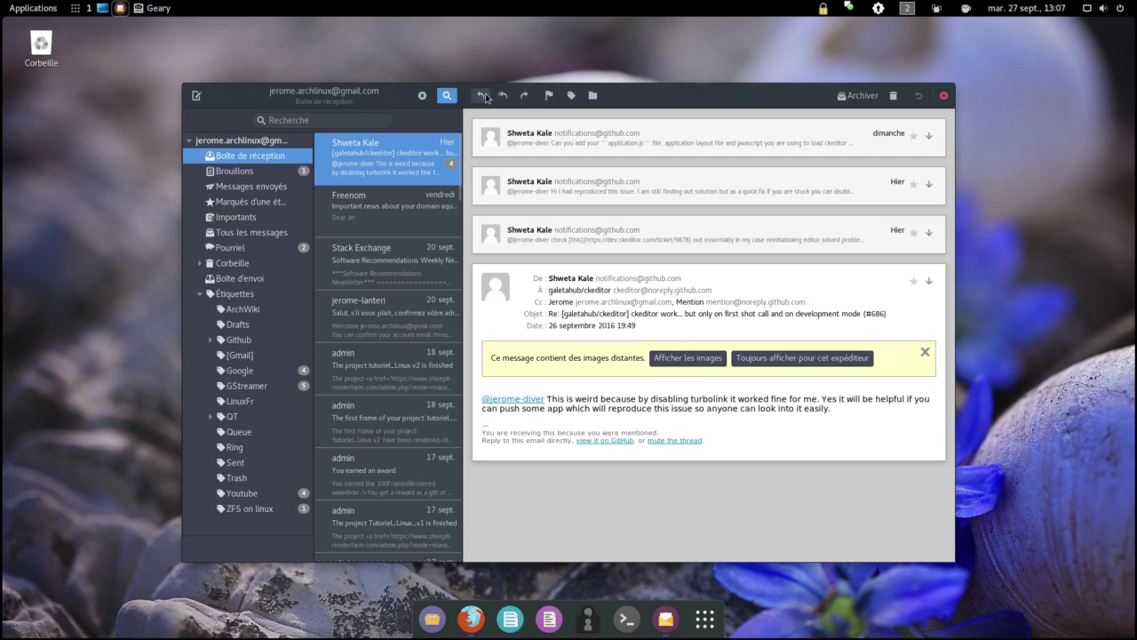
pyautogui.click(351, 120)
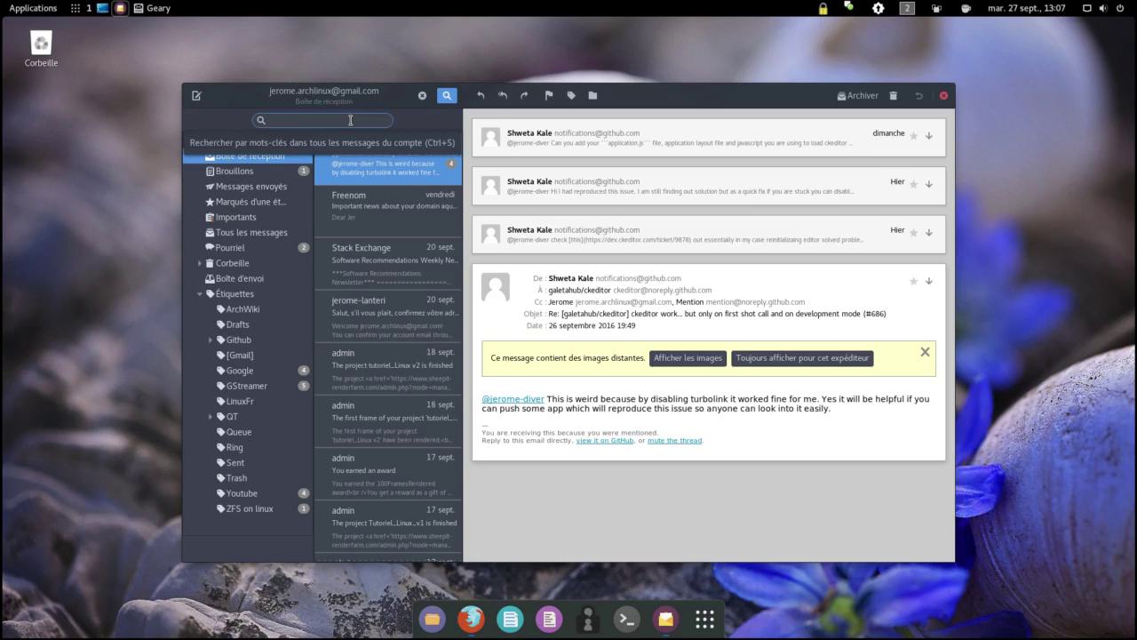
pyautogui.write('sweta')
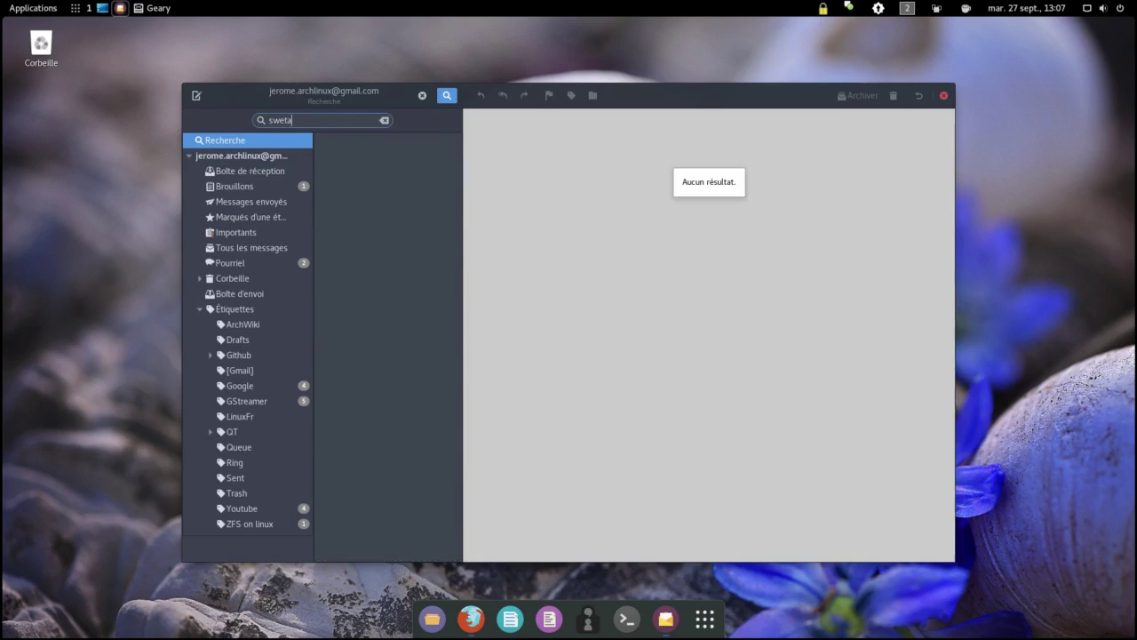
pyautogui.press('BackSpace')
pyautogui.write('h')
pyautogui.write('h')
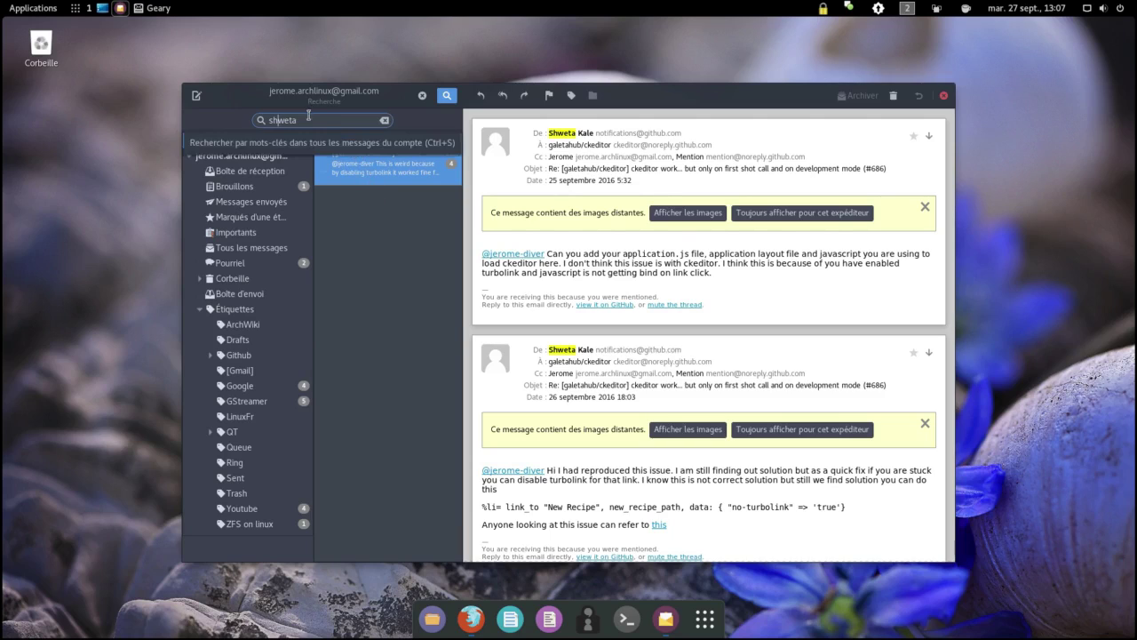
pyautogui.moveTo(298, 119); pyautogui.dragTo(266, 118)
pyautogui.write('jerome')
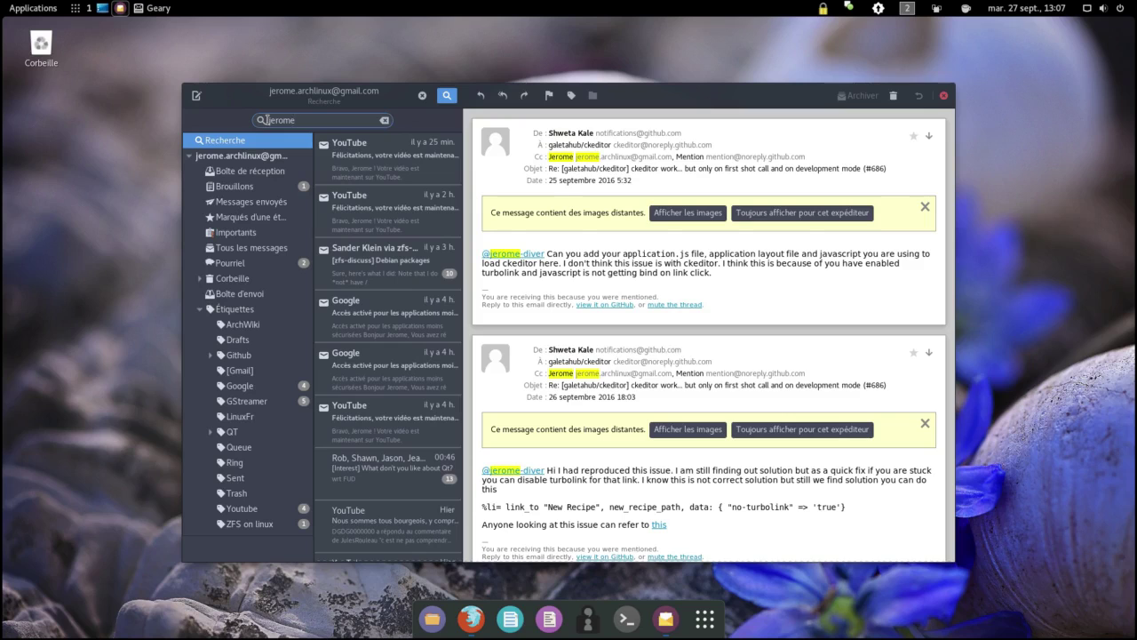
pyautogui.press('Escape')
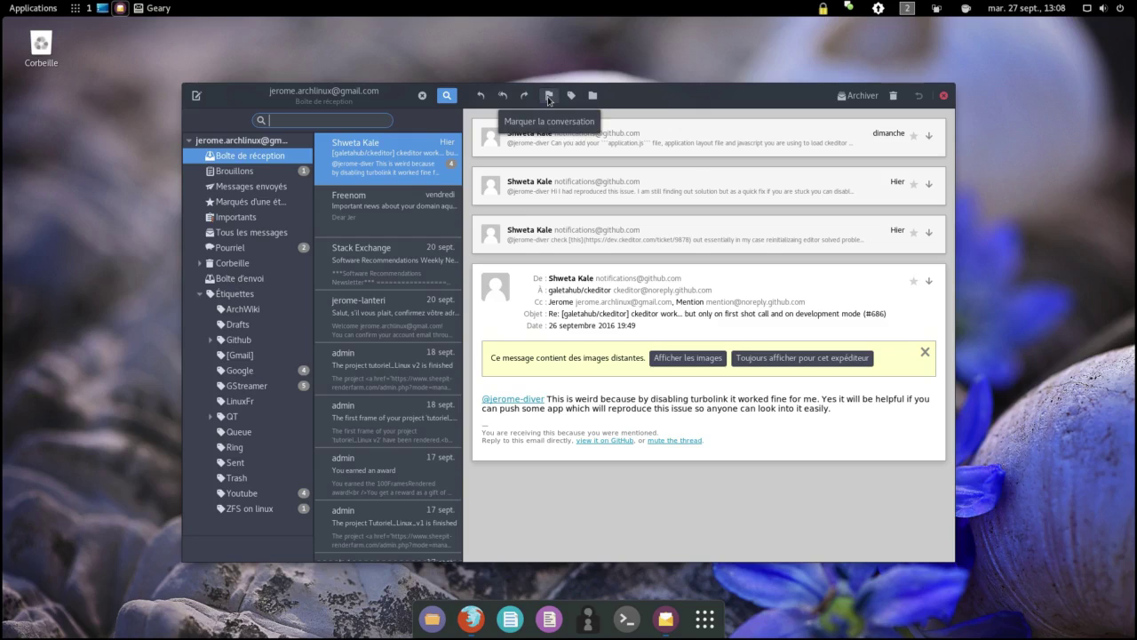
# Step: Browse the mark, label and move menus unchanged, then choose Voir la source on the latest message
pyautogui.click(548, 96)
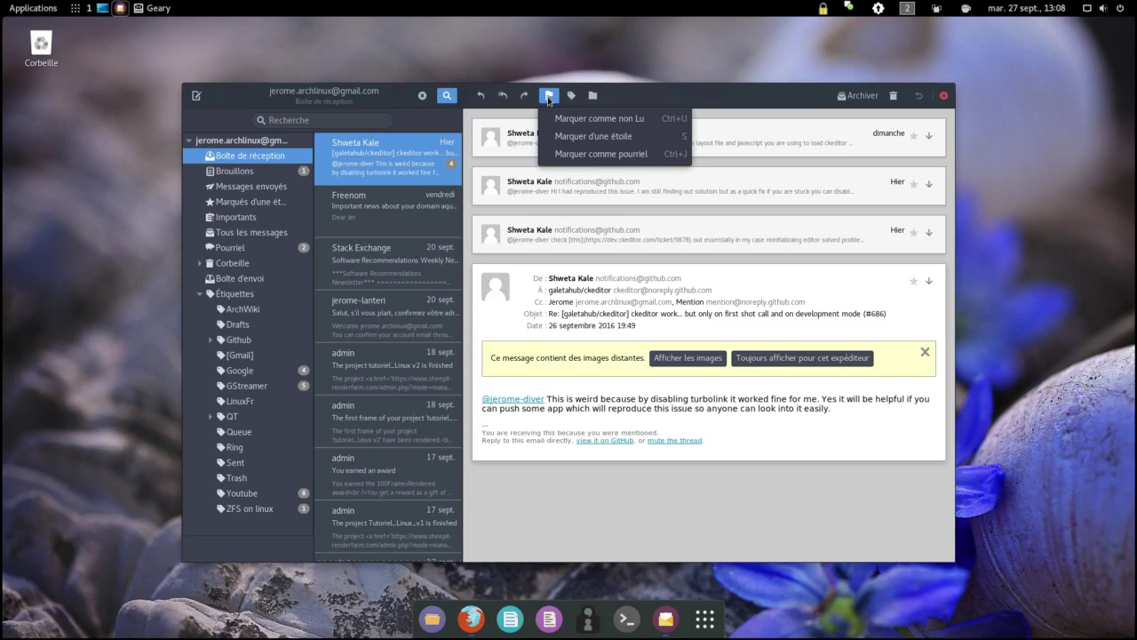
pyautogui.click(549, 97)
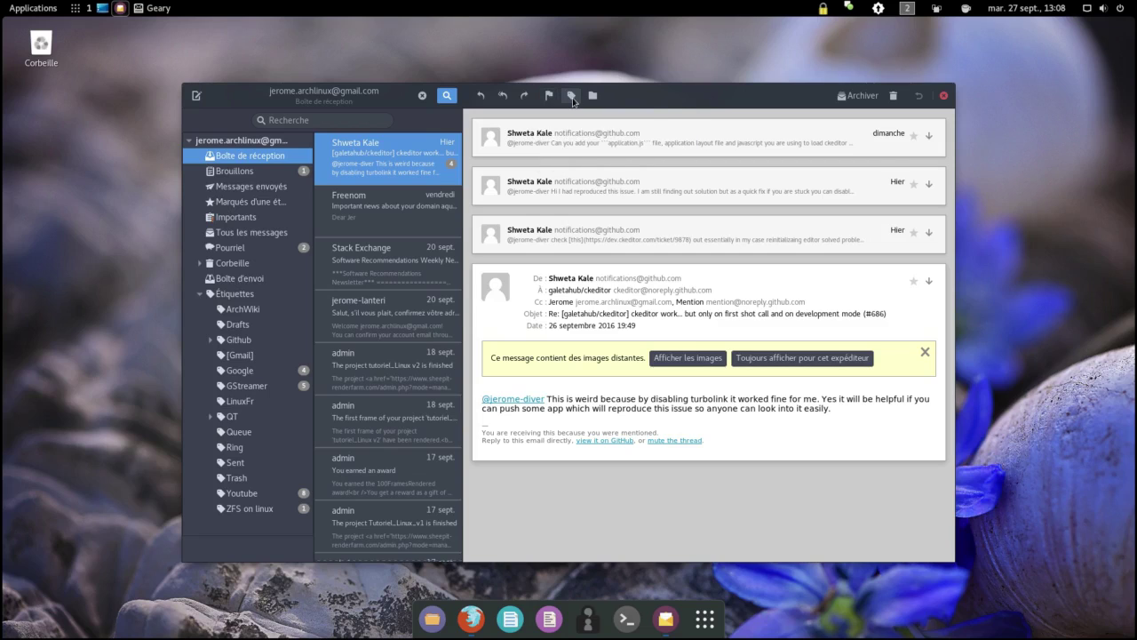
pyautogui.click(573, 98)
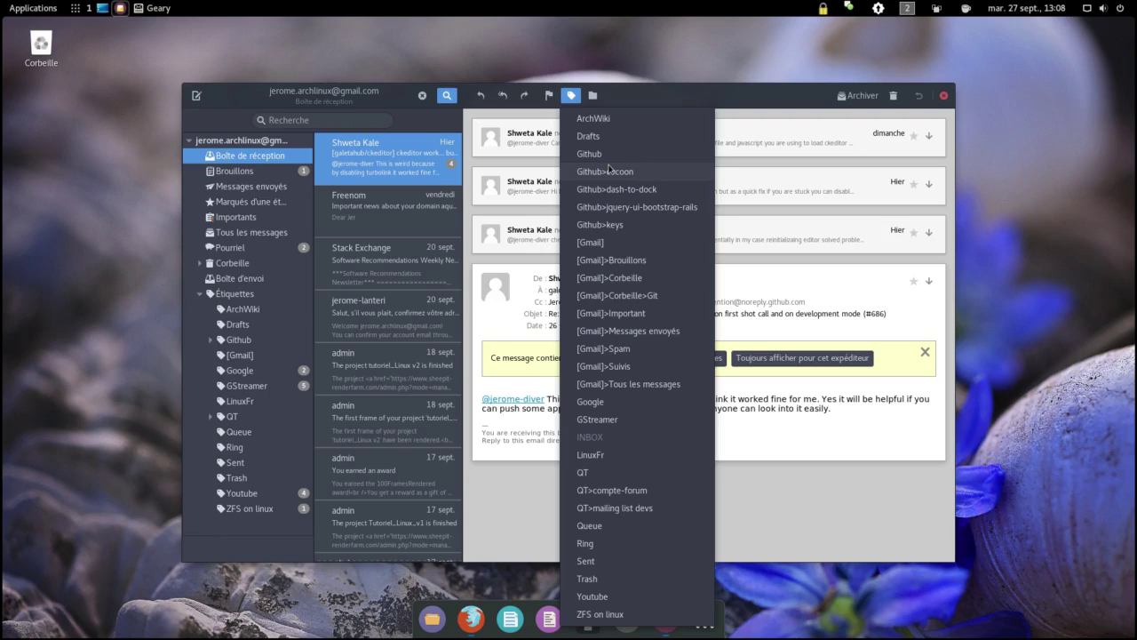
pyautogui.click(591, 97)
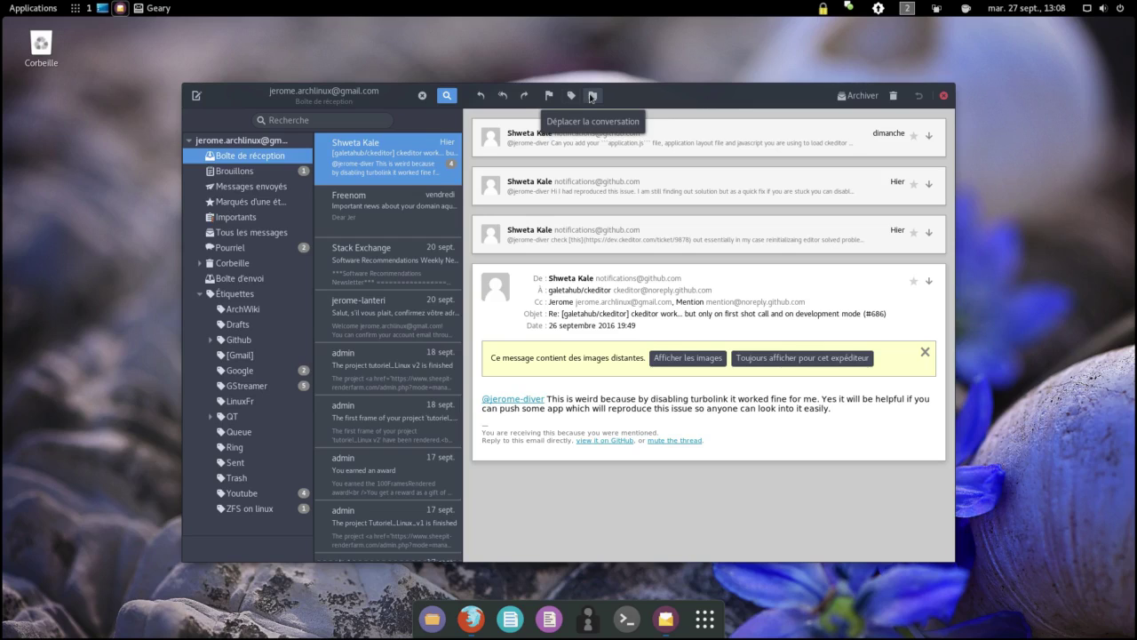
pyautogui.click(592, 98)
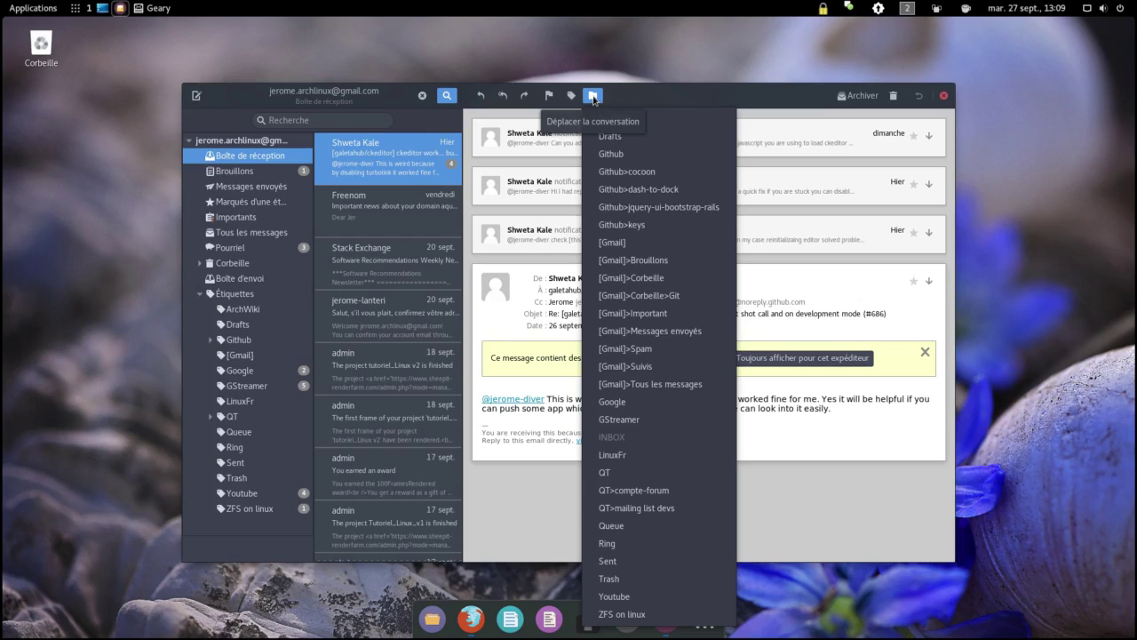
pyautogui.click(594, 96)
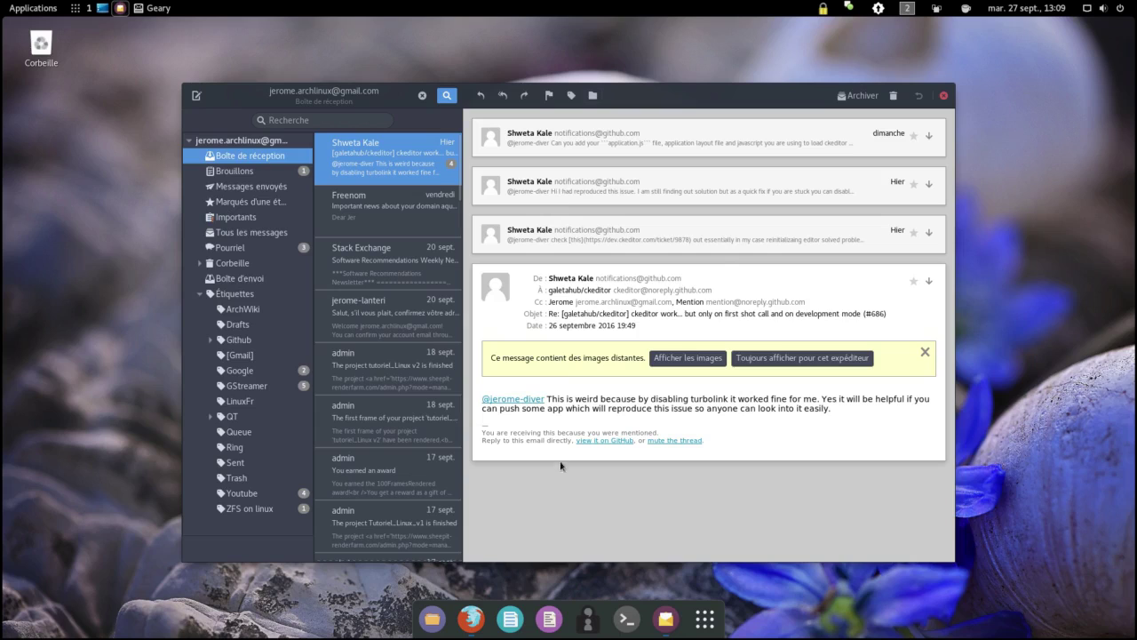
pyautogui.click(929, 282)
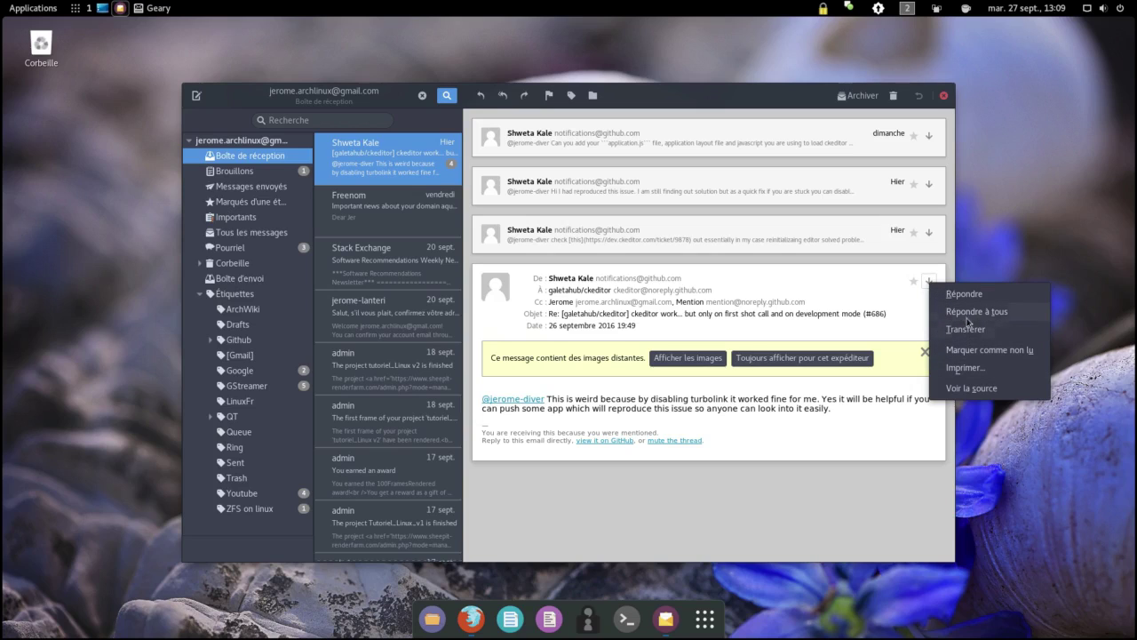
pyautogui.click(947, 390)
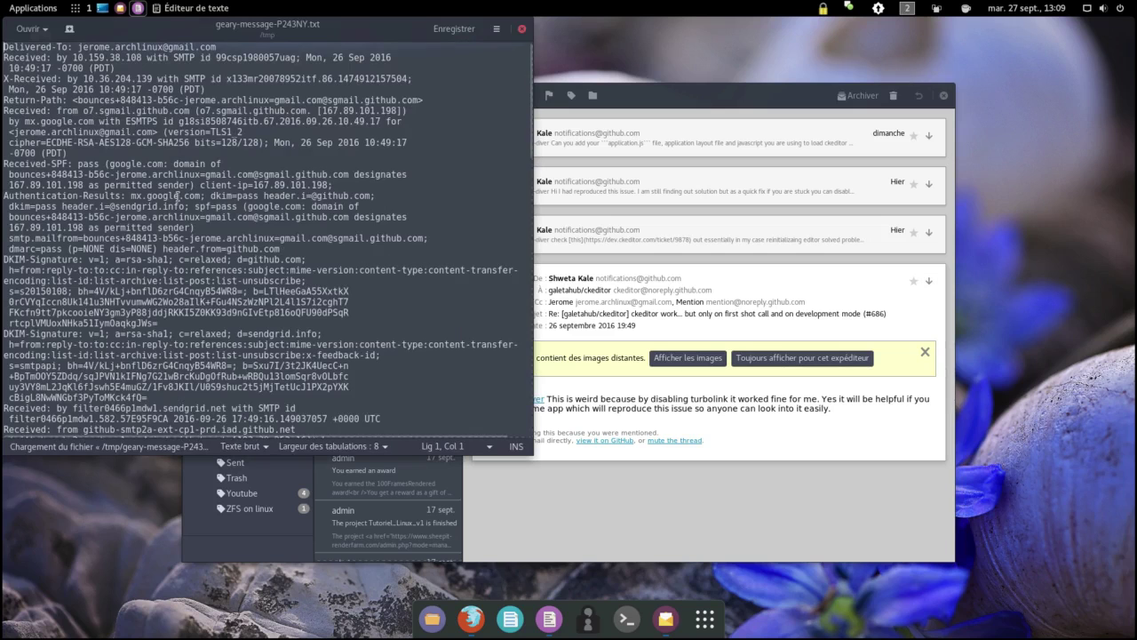
# Step: Scroll through geary-message-P243NY.txt, selecting the last Received header through From, then close gedit
pyautogui.scroll(-8, 178, 198)
pyautogui.scroll(-3, 177, 197)
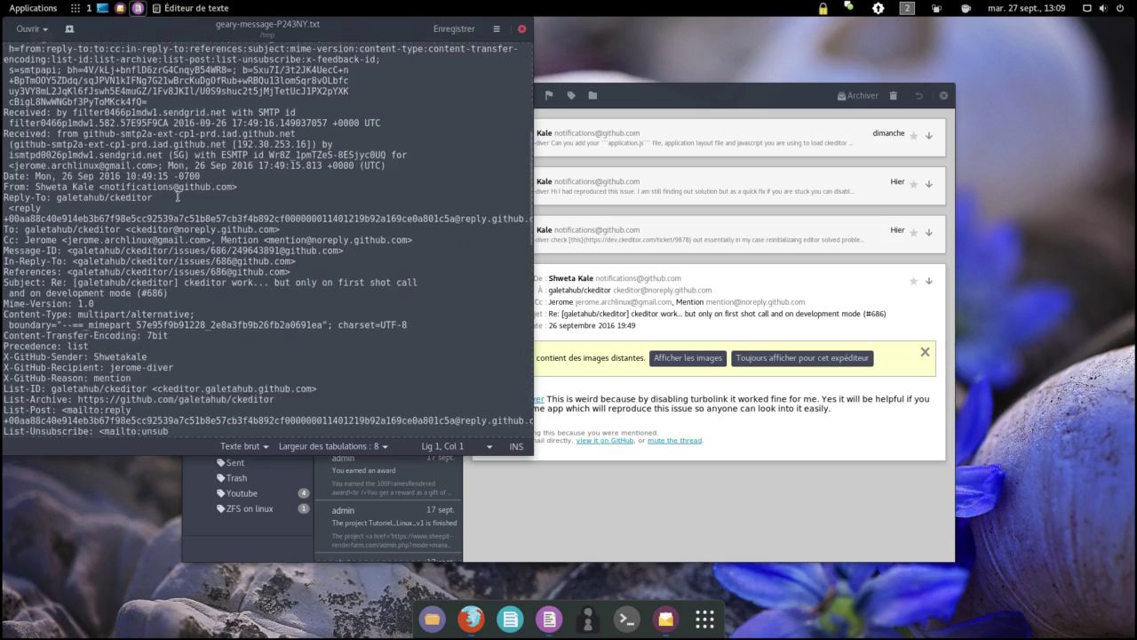
pyautogui.scroll(3, 106, 188)
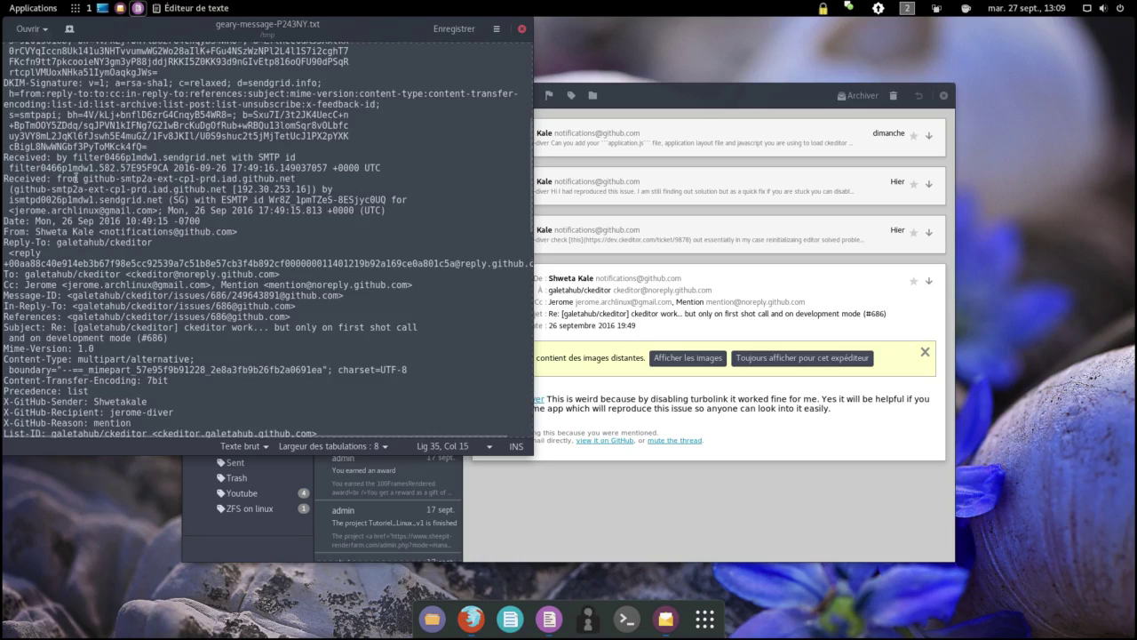
pyautogui.moveTo(83, 178); pyautogui.dragTo(157, 232)
pyautogui.scroll(-6, 157, 232)
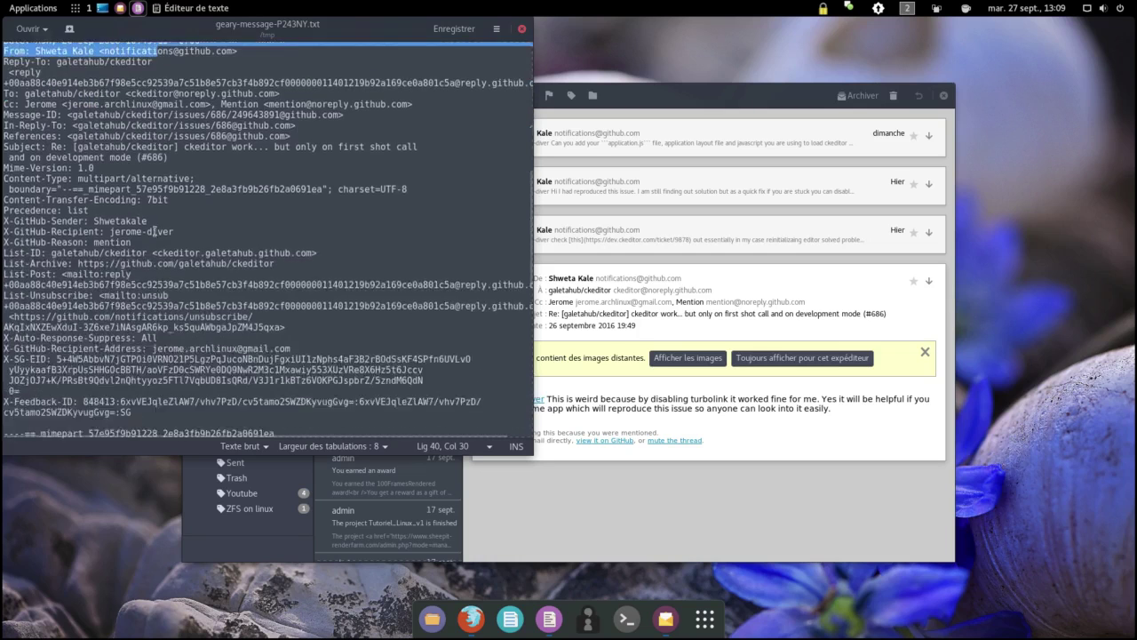
pyautogui.scroll(13, 156, 227)
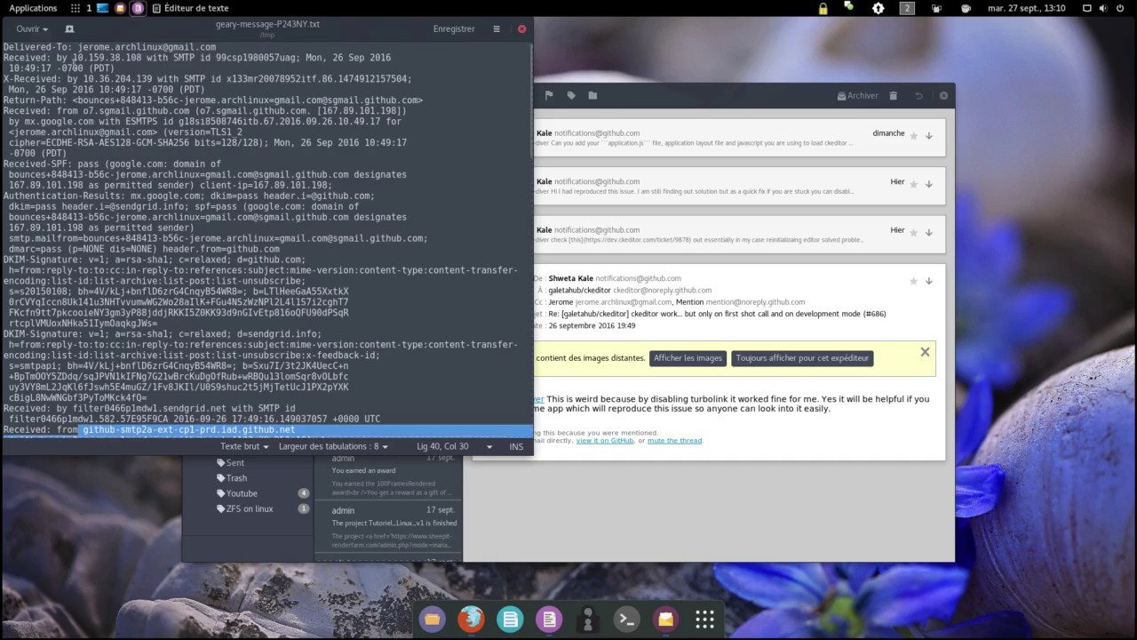
pyautogui.scroll(-7, 178, 231)
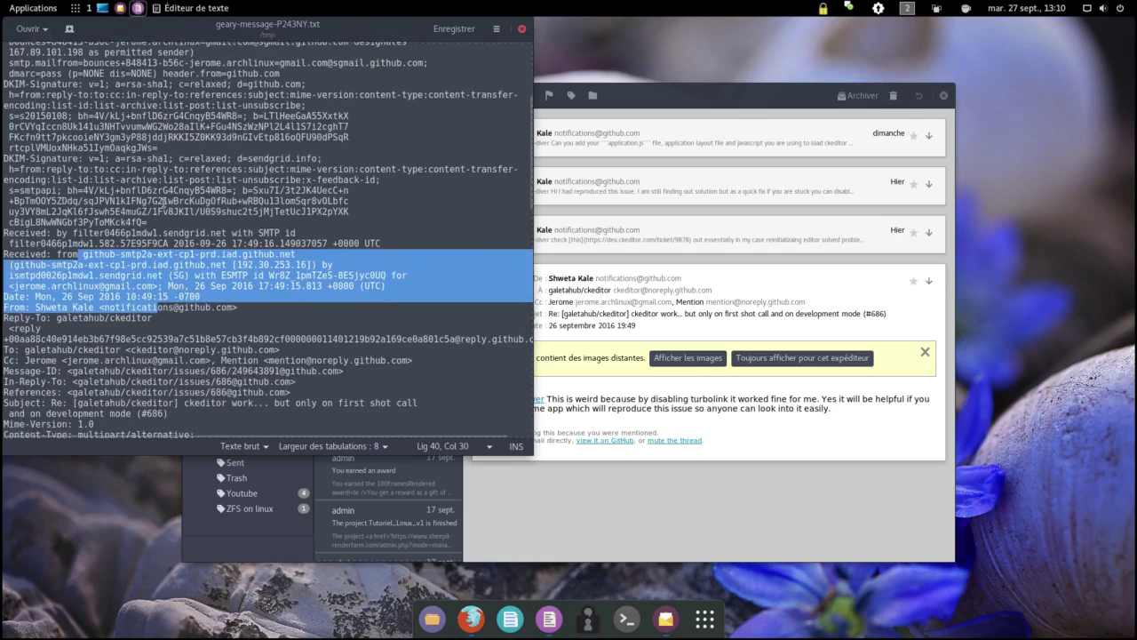
pyautogui.click(222, 291)
pyautogui.scroll(-3, 222, 291)
pyautogui.scroll(-10, 222, 291)
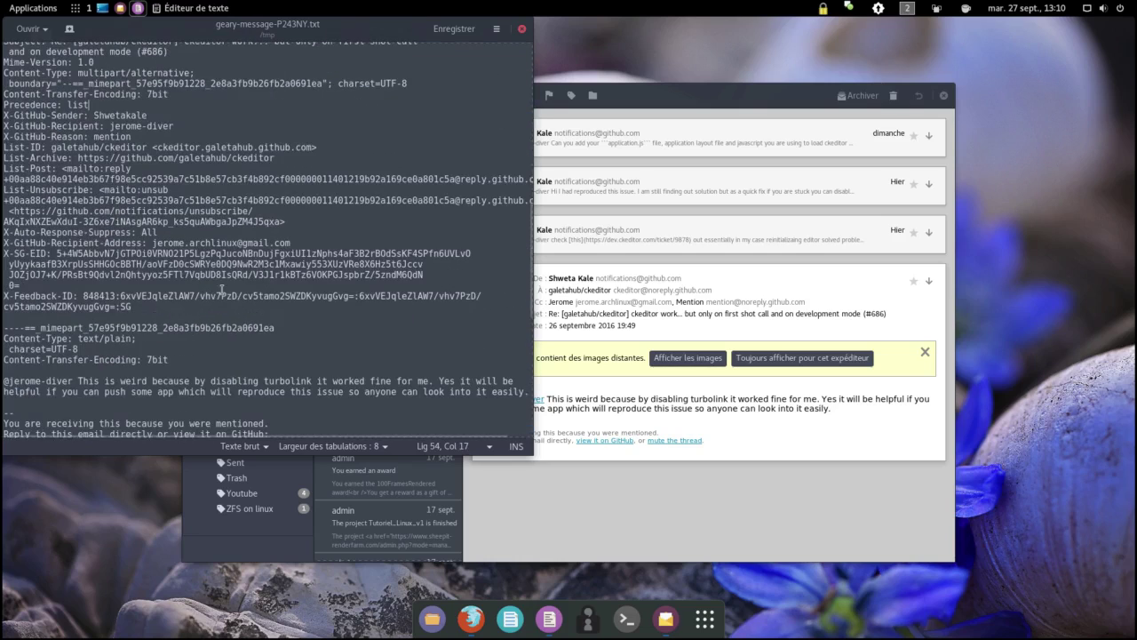
pyautogui.scroll(-4, 222, 291)
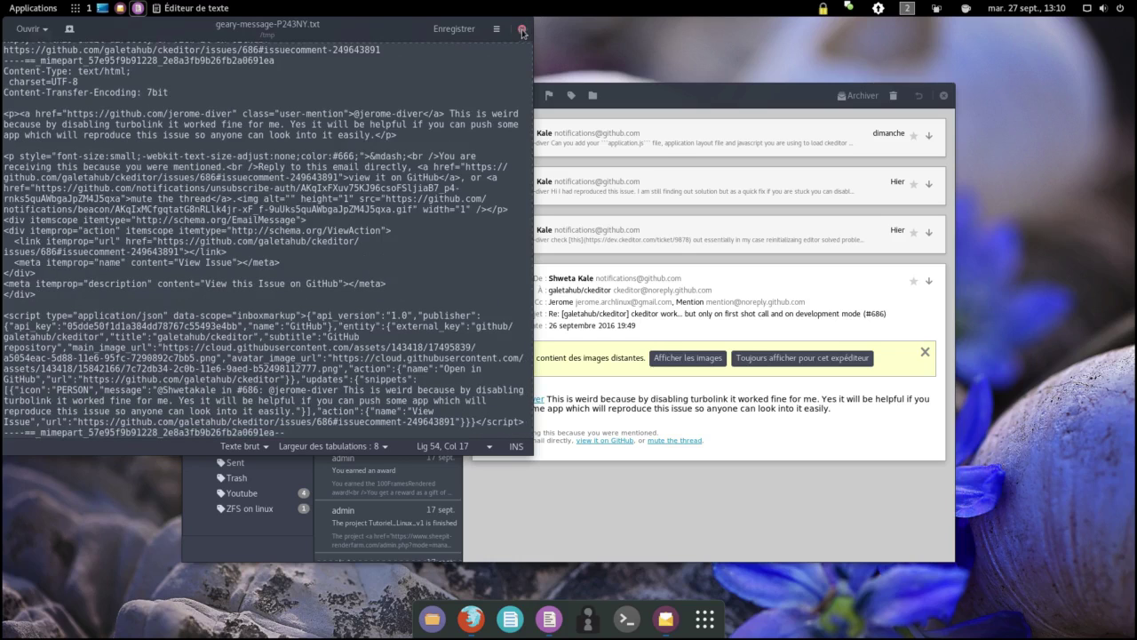
pyautogui.click(523, 30)
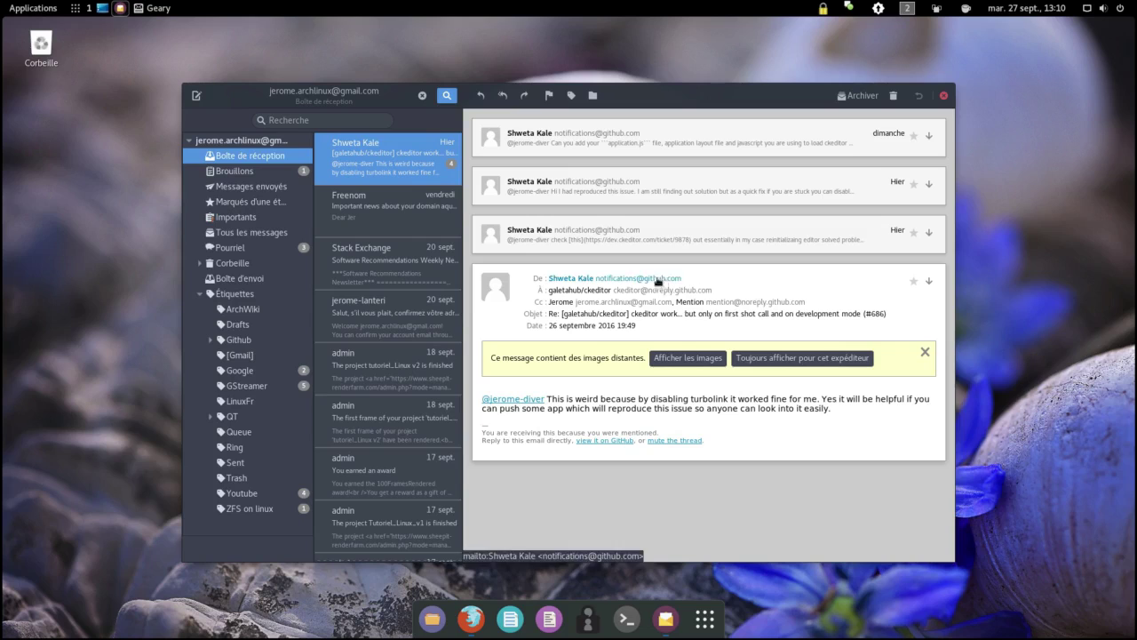
# Step: Check the latest message's actions menu and body context menu, then quit Geary
pyautogui.click(929, 282)
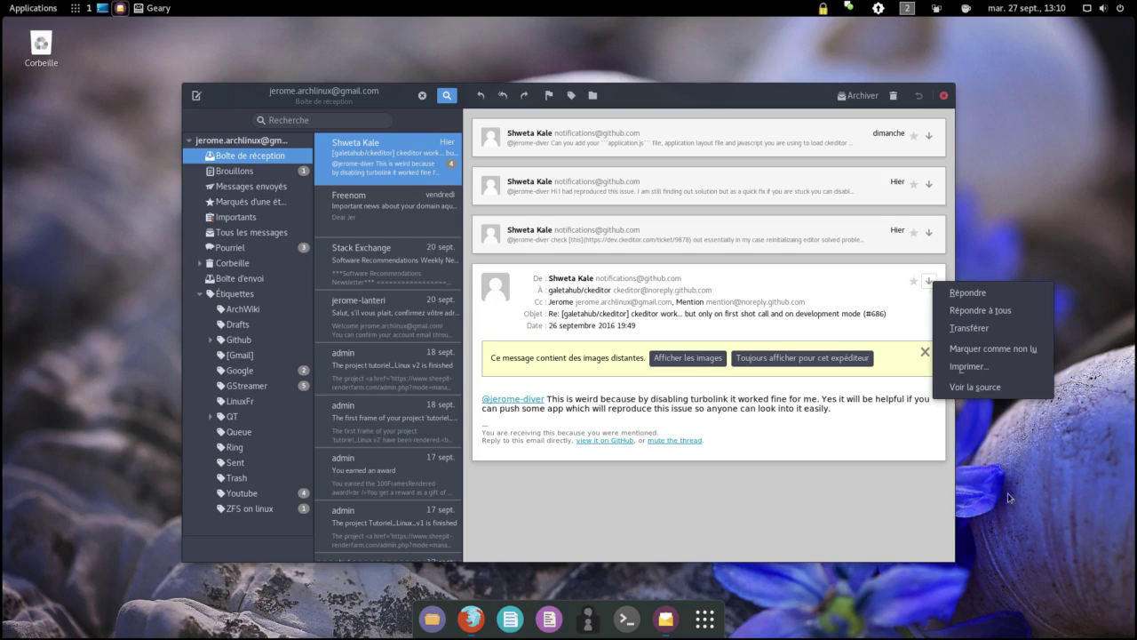
pyautogui.click(808, 438)
pyautogui.rightClick(808, 438)
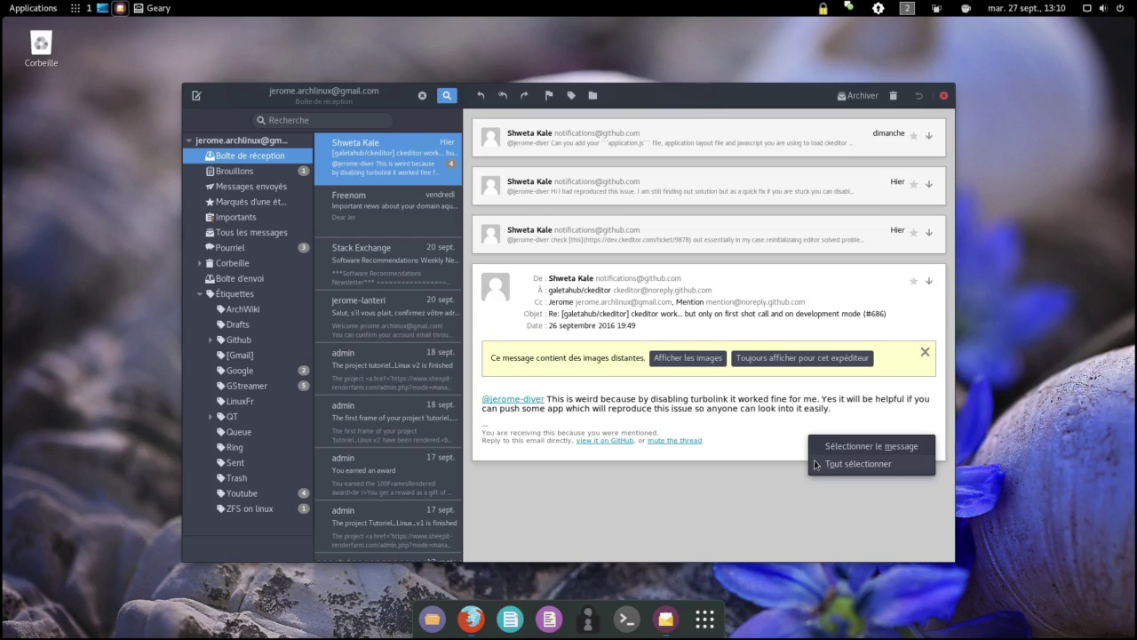
pyautogui.click(793, 445)
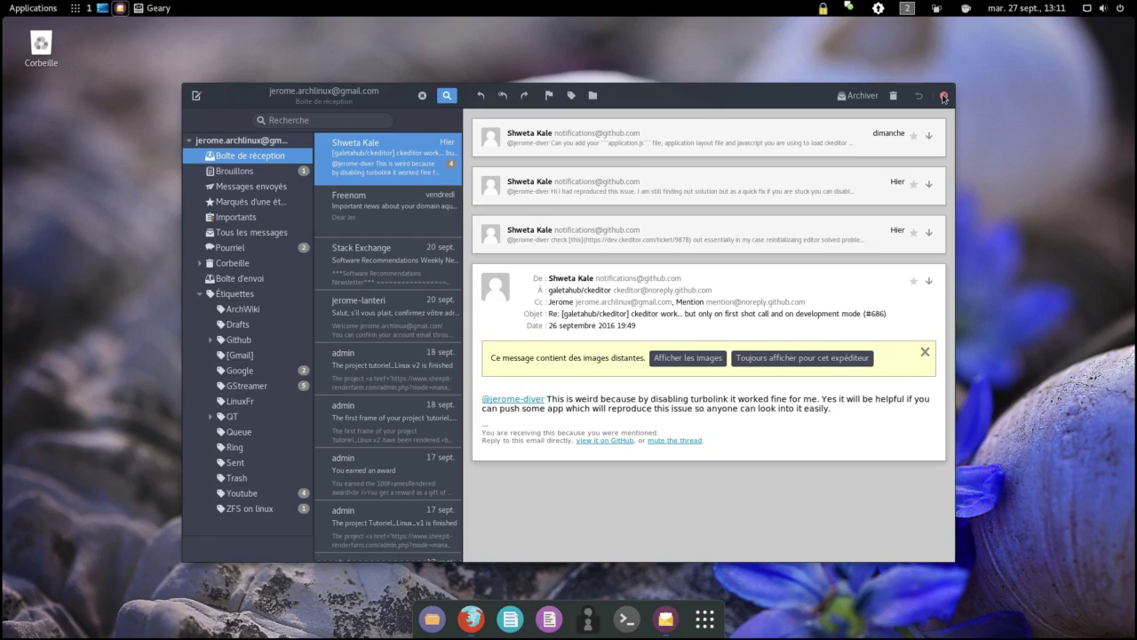
pyautogui.click(944, 96)
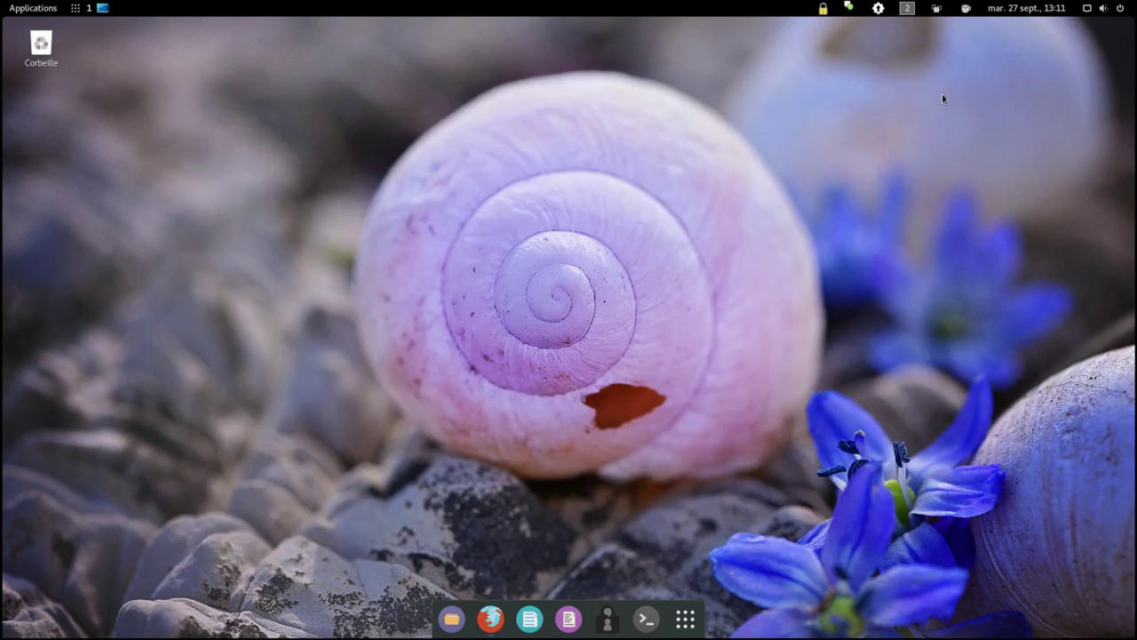
# Step: Launch the Add/Remove Software manager (Pamac) from the applications overview
pyautogui.click(678, 591)
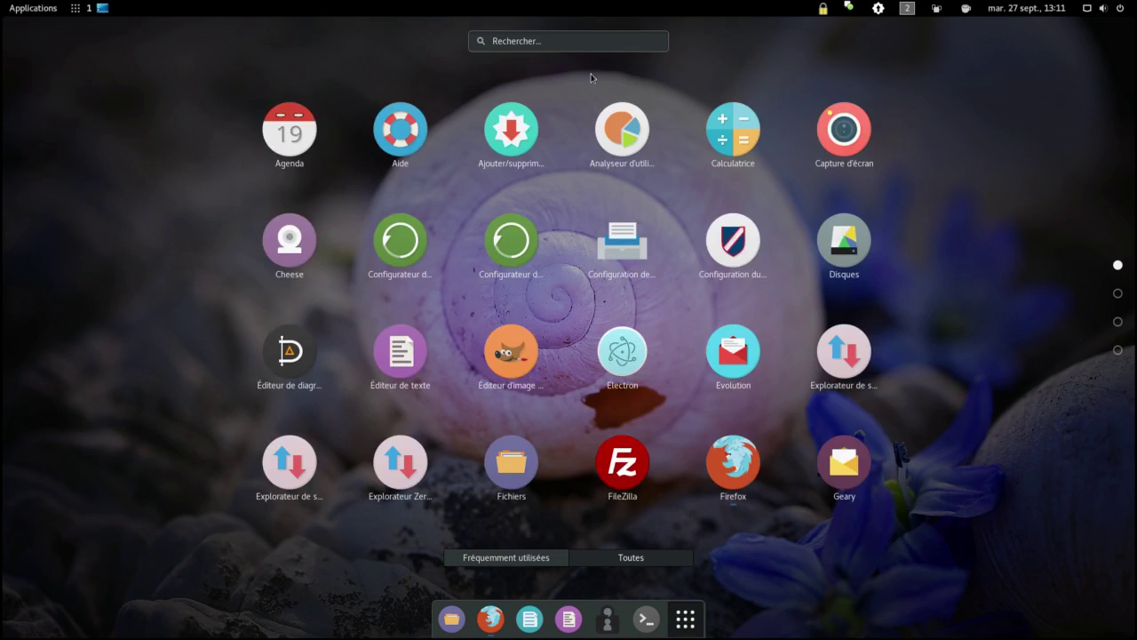
pyautogui.click(601, 41)
pyautogui.write('ge')
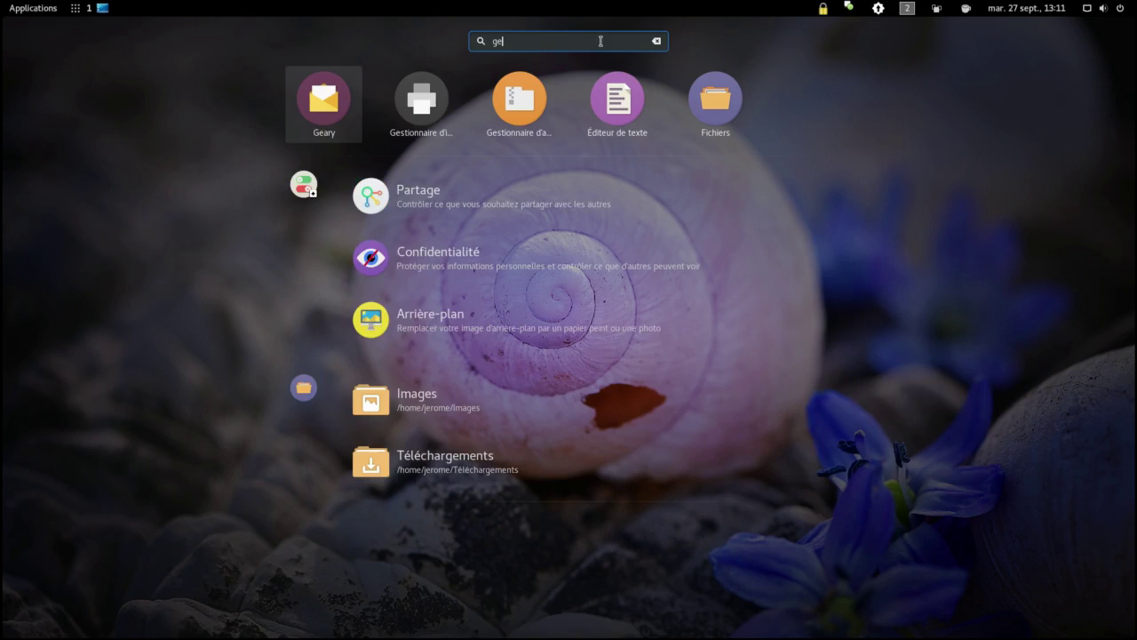
pyautogui.press('BackSpace')
pyautogui.press('BackSpace')
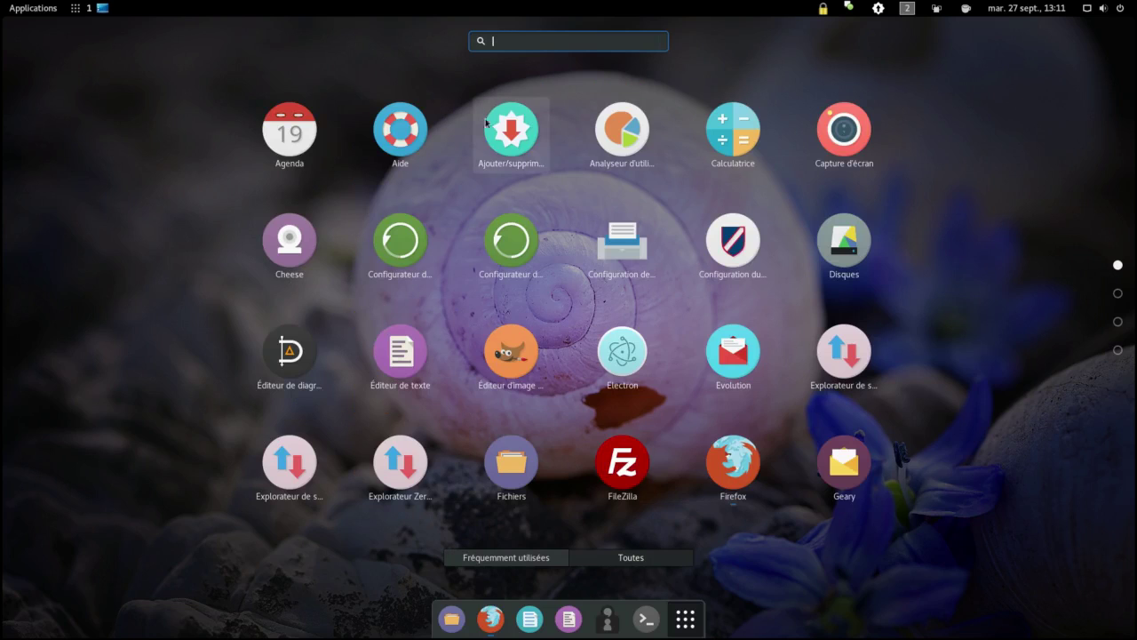
pyautogui.click(511, 130)
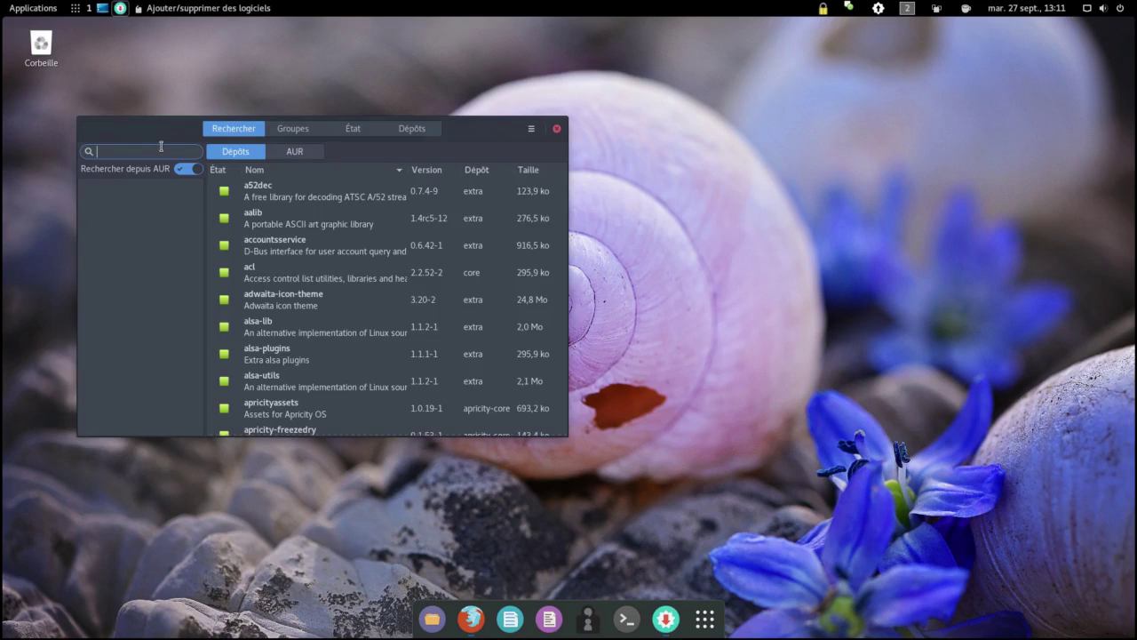
# Step: Remove the geary package, authenticating with the account password, then close Pamac
pyautogui.write('geary')
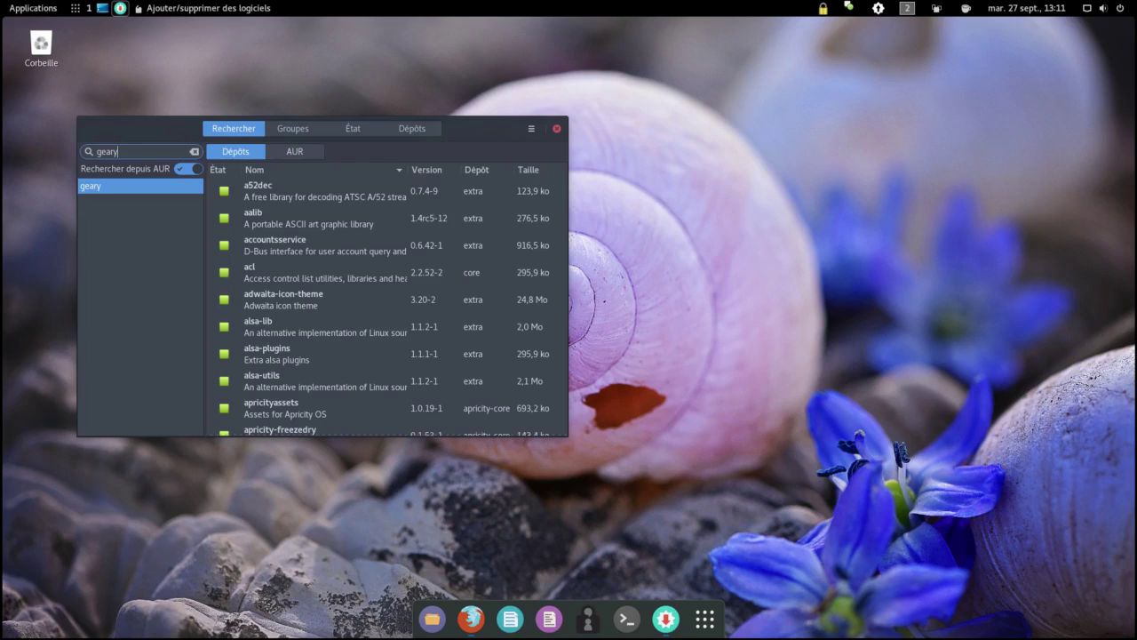
pyautogui.click(223, 193)
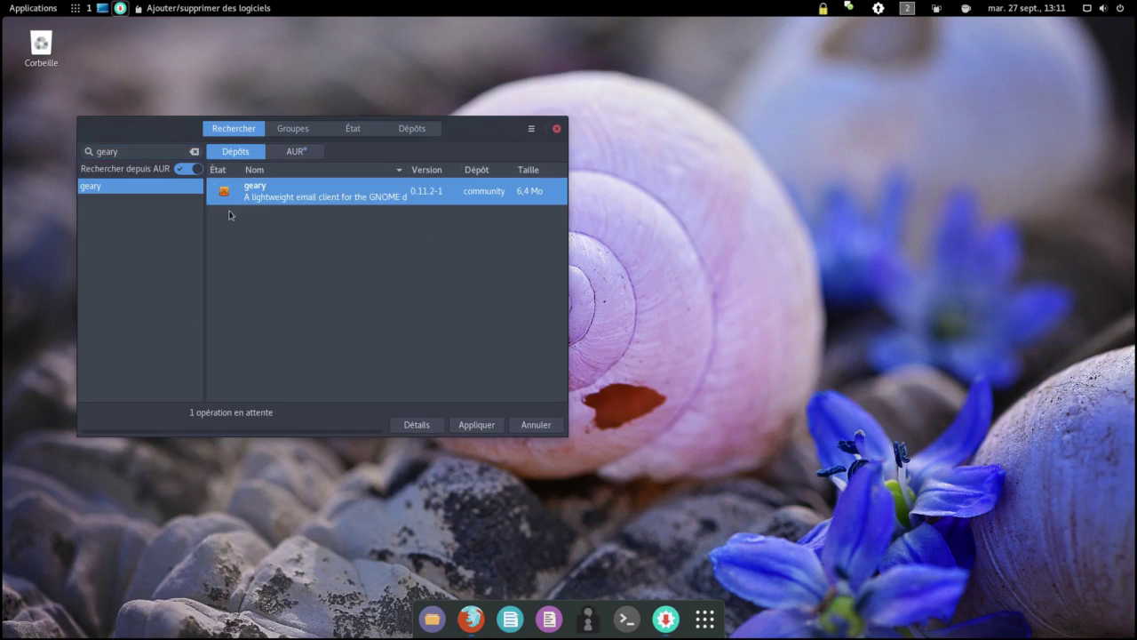
pyautogui.click(490, 431)
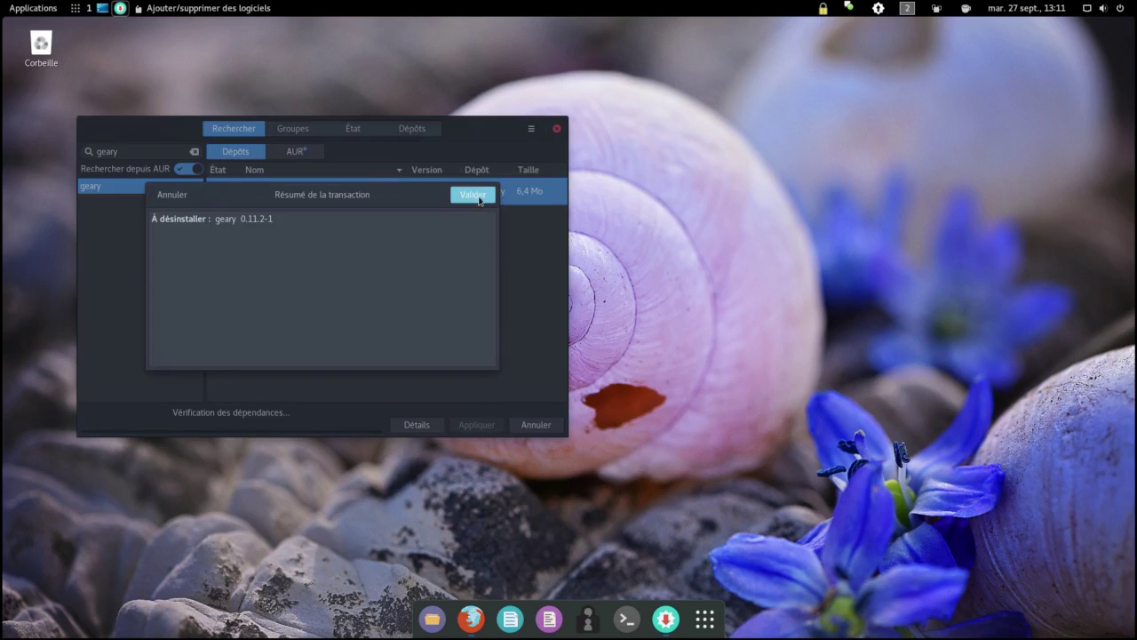
pyautogui.click(477, 196)
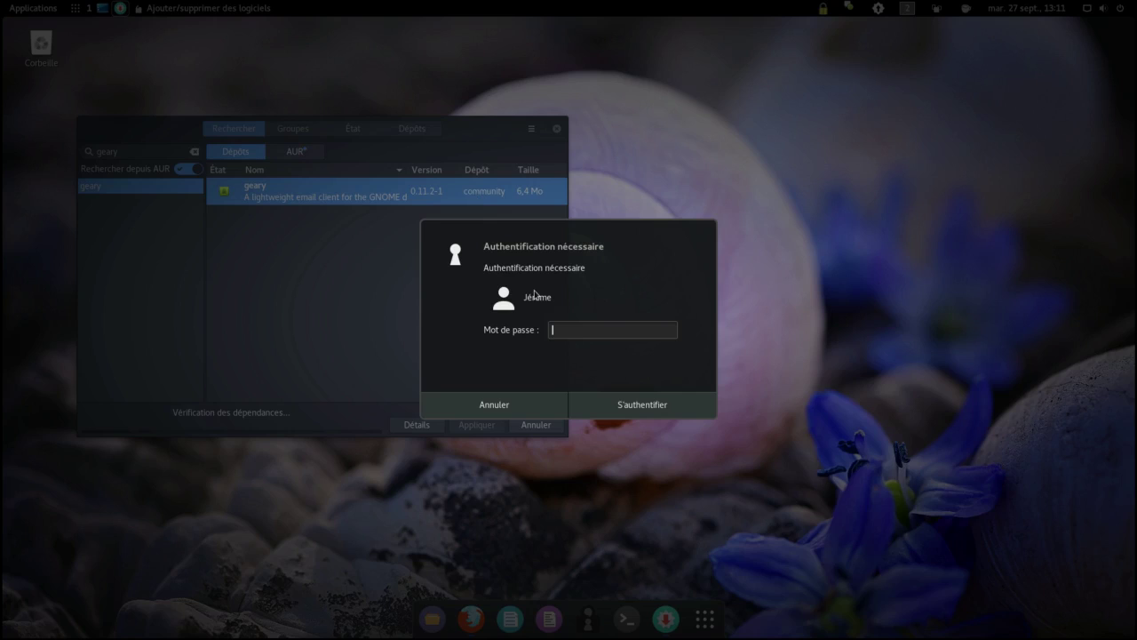
pyautogui.write('••••••••••')
pyautogui.press('Return')
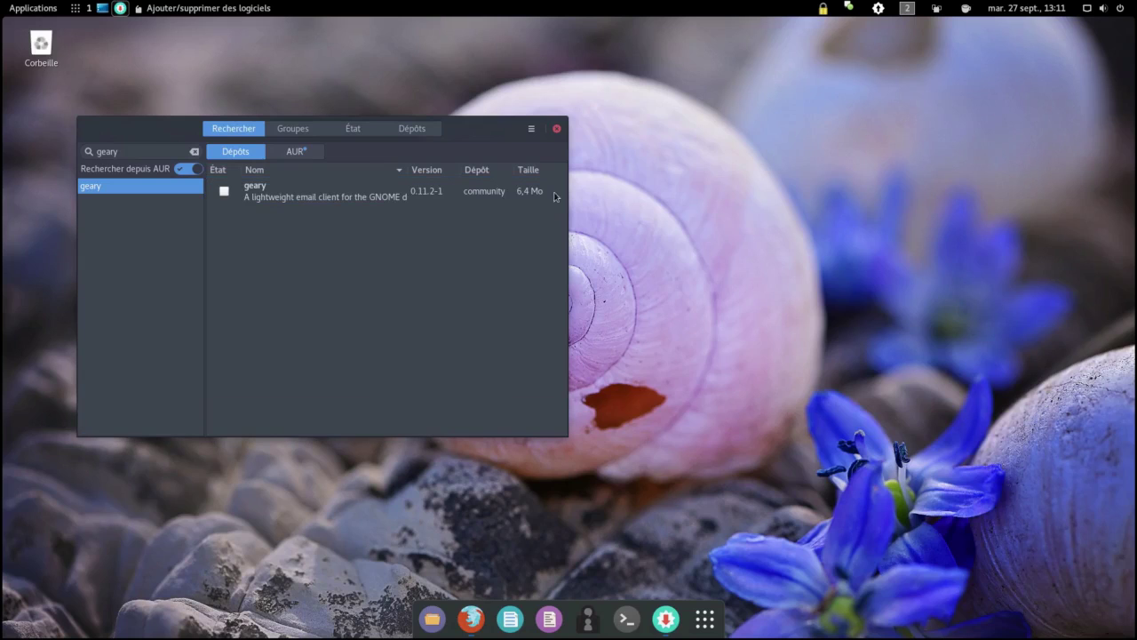
pyautogui.click(557, 130)
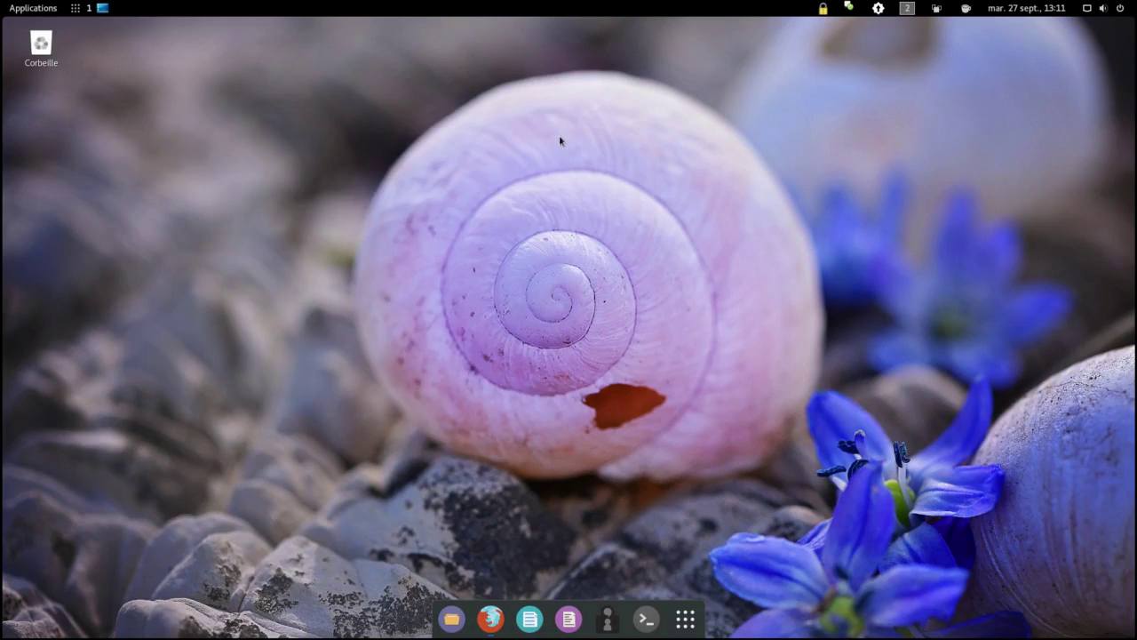
# Step: Open an enlarged Terminal window and run ls .config/ to list its contents
pyautogui.click(638, 622)
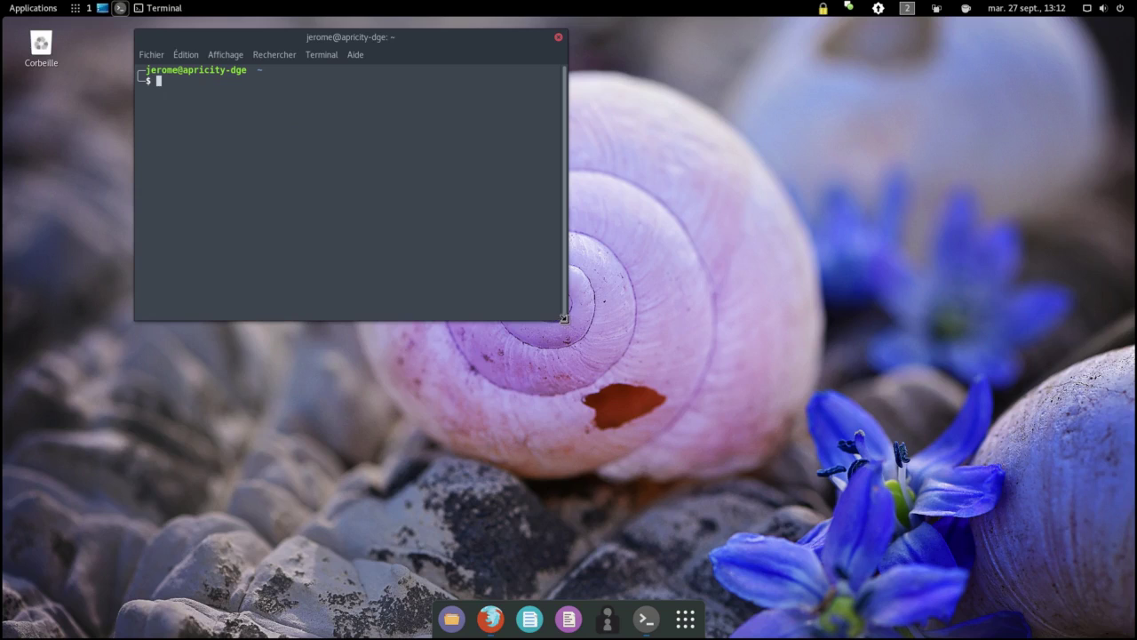
pyautogui.moveTo(563, 317); pyautogui.dragTo(833, 540)
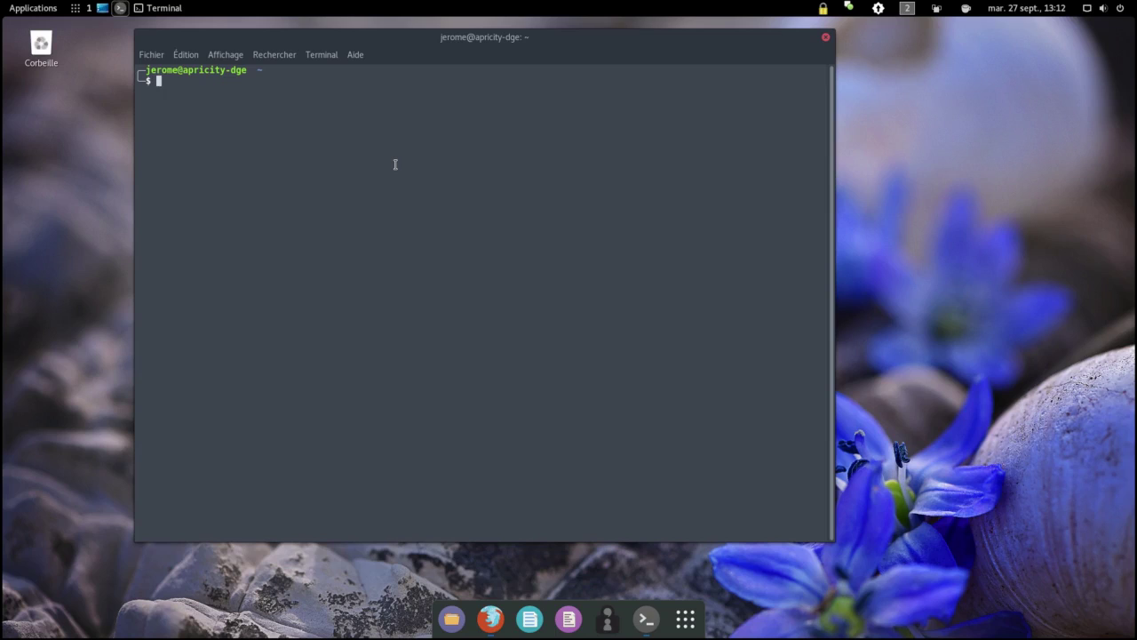
pyautogui.write('find')
pyautogui.press('BackSpace')
pyautogui.press('BackSpace')
pyautogui.press('BackSpace')
pyautogui.press('BackSpace')
pyautogui.write('.config/')
pyautogui.press('Left')
pyautogui.press('Left')
pyautogui.press('Left')
pyautogui.press('Left')
pyautogui.press('Left')
pyautogui.press('Left')
pyautogui.press('Left')
pyautogui.press('Left')
pyautogui.write('ls')
pyautogui.press('Return')
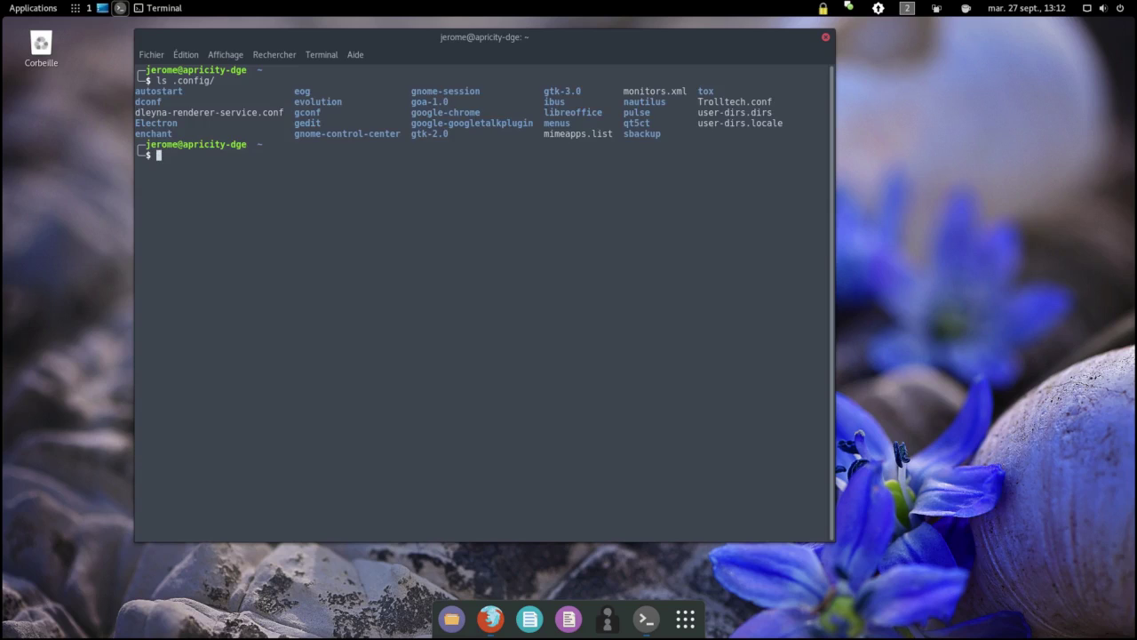
pyautogui.press('Up')
pyautogui.press('BackSpace')
pyautogui.press('BackSpace')
pyautogui.press('BackSpace')
pyautogui.press('BackSpace')
pyautogui.press('BackSpace')
pyautogui.press('BackSpace')
pyautogui.press('BackSpace')
# Step: Run ls .geary and find . -type d -name "geary" to locate Geary folders
pyautogui.write('geary')
pyautogui.press('Return')
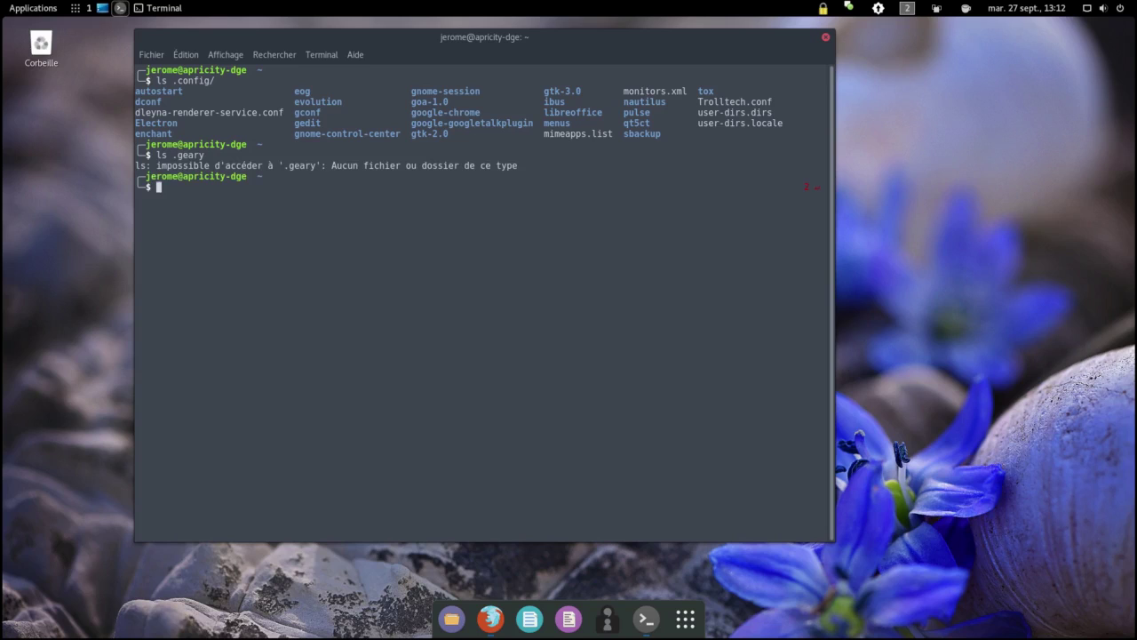
pyautogui.write('find')
pyautogui.write('. -type d -name "geary"')
pyautogui.press('Return')
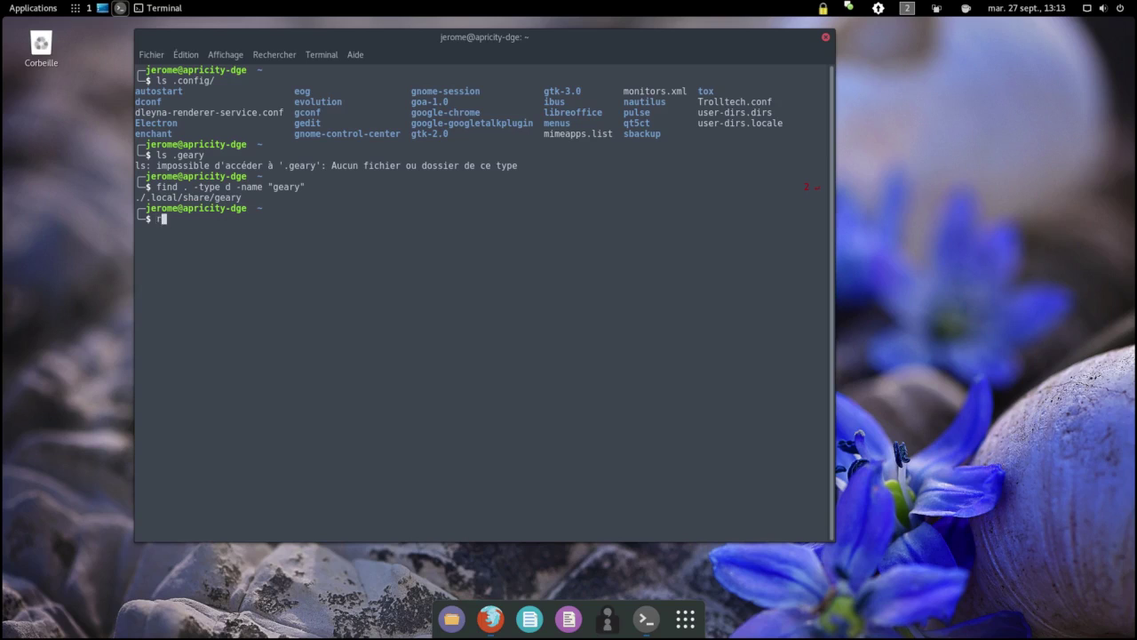
# Step: List the contents of .local/share/geary with ls
pyautogui.write('ls .lo')
pyautogui.press('Tab')
pyautogui.write('sh')
pyautogui.press('Tab')
pyautogui.write('ge')
pyautogui.write('a')
pyautogui.press('Tab')
pyautogui.press('BackSpace')
pyautogui.press('Return')
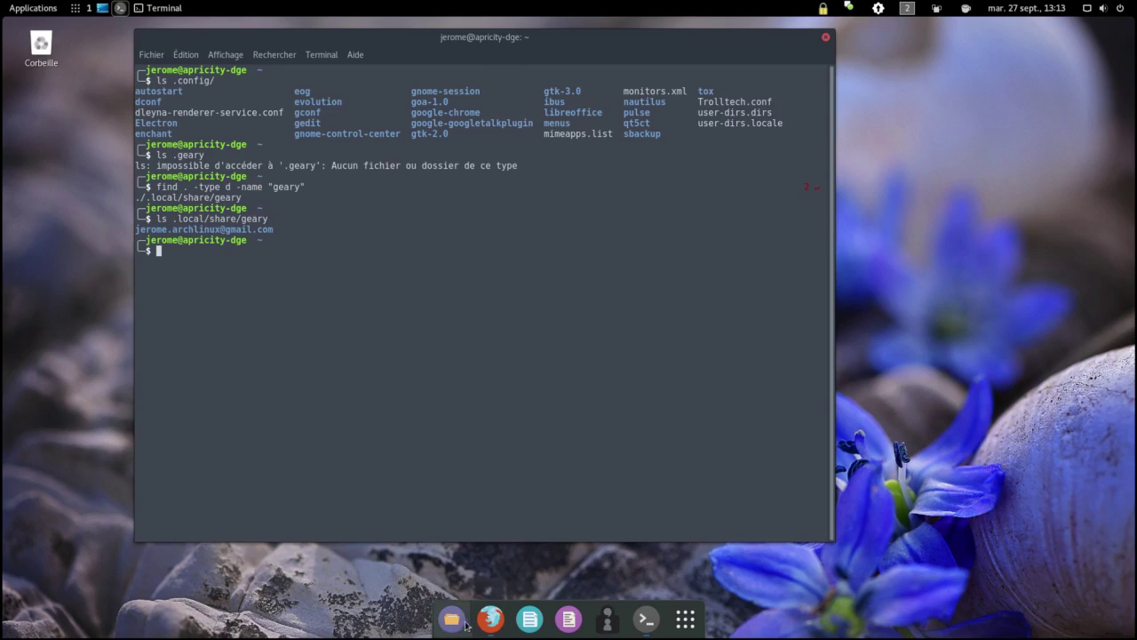
# Step: In Files, show hidden files and move .local/share/geary to the trash
pyautogui.click(464, 623)
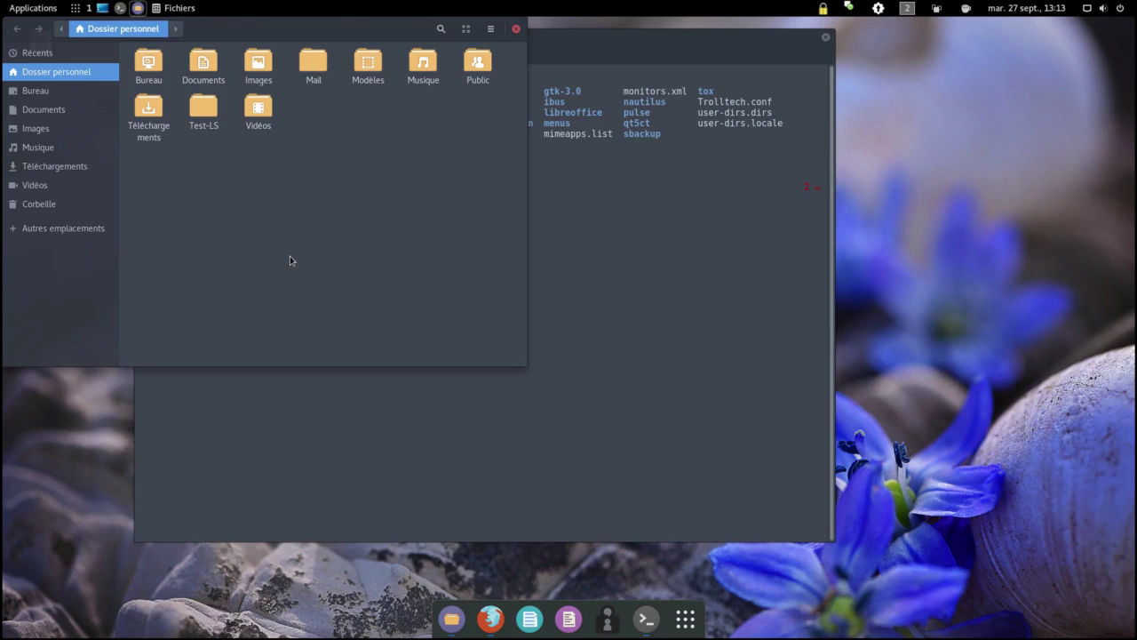
pyautogui.hotkey('ctrl', 'h')
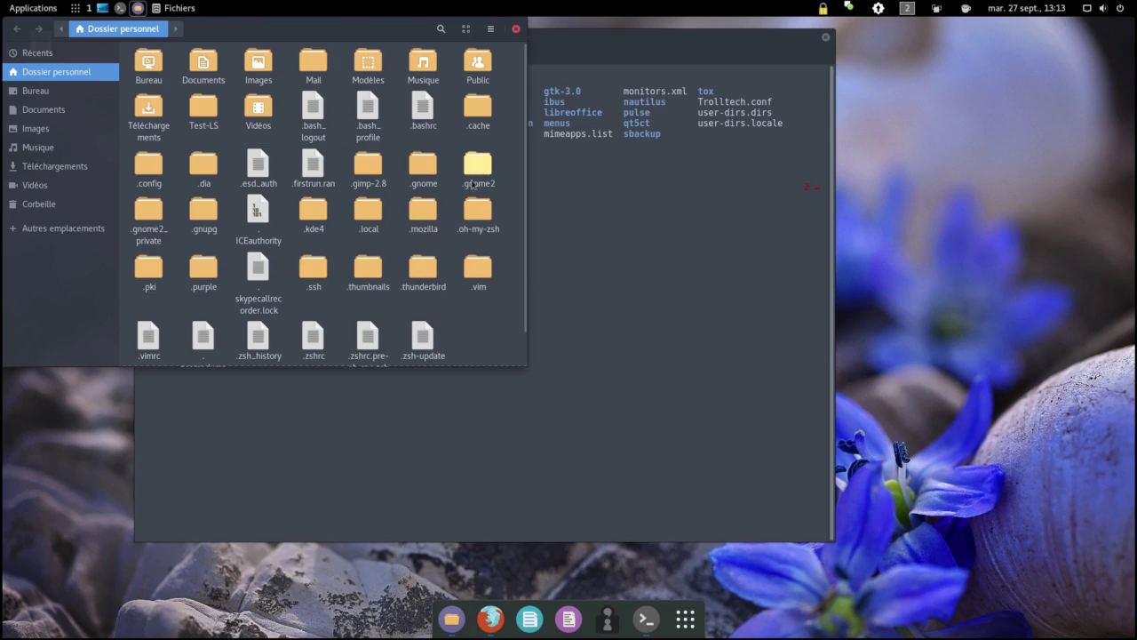
pyautogui.click(370, 212)
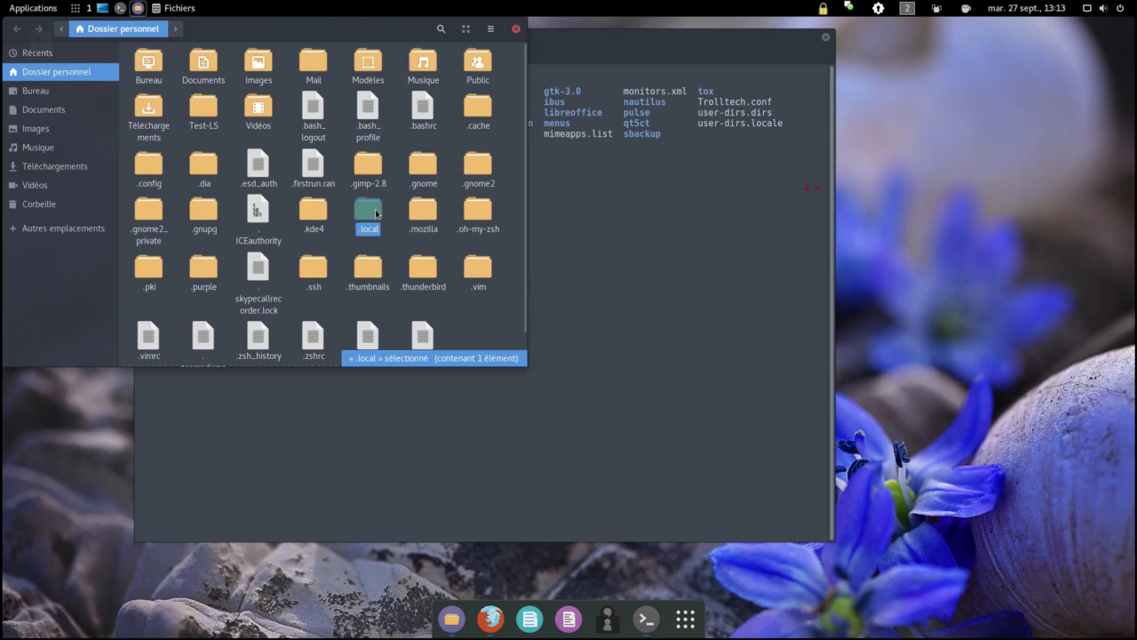
pyautogui.doubleClick(377, 213)
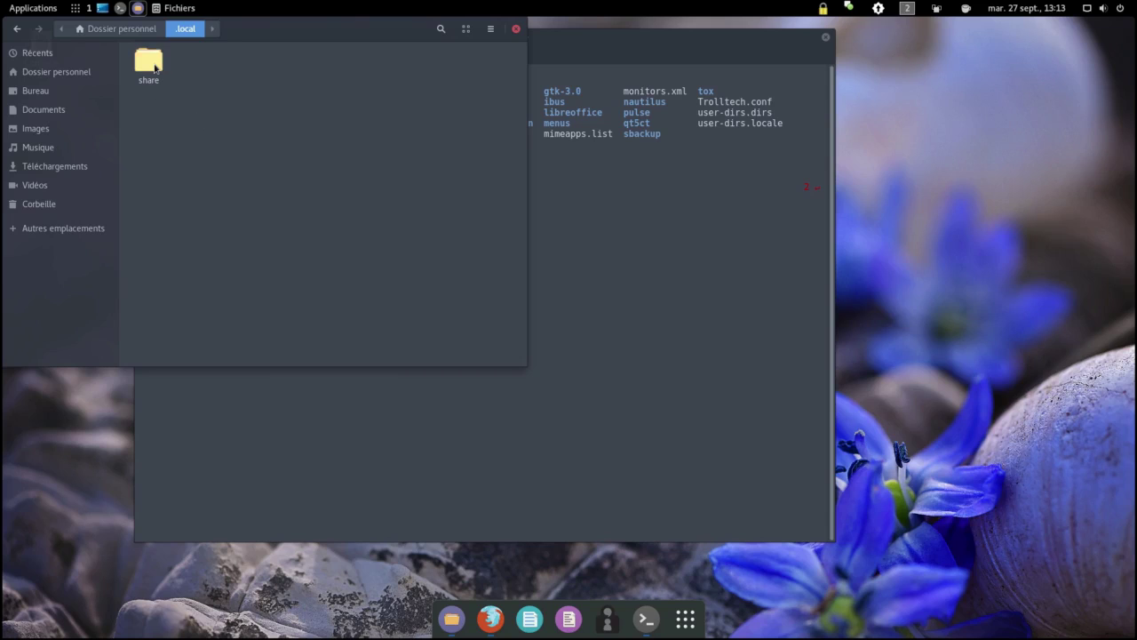
pyautogui.doubleClick(151, 64)
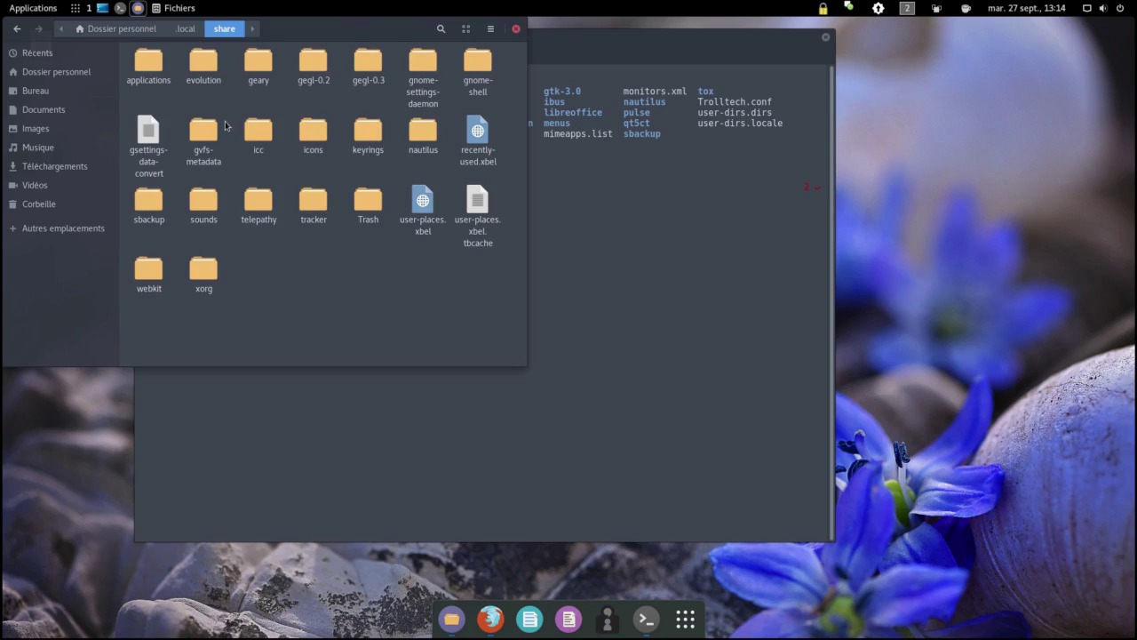
pyautogui.click(258, 71)
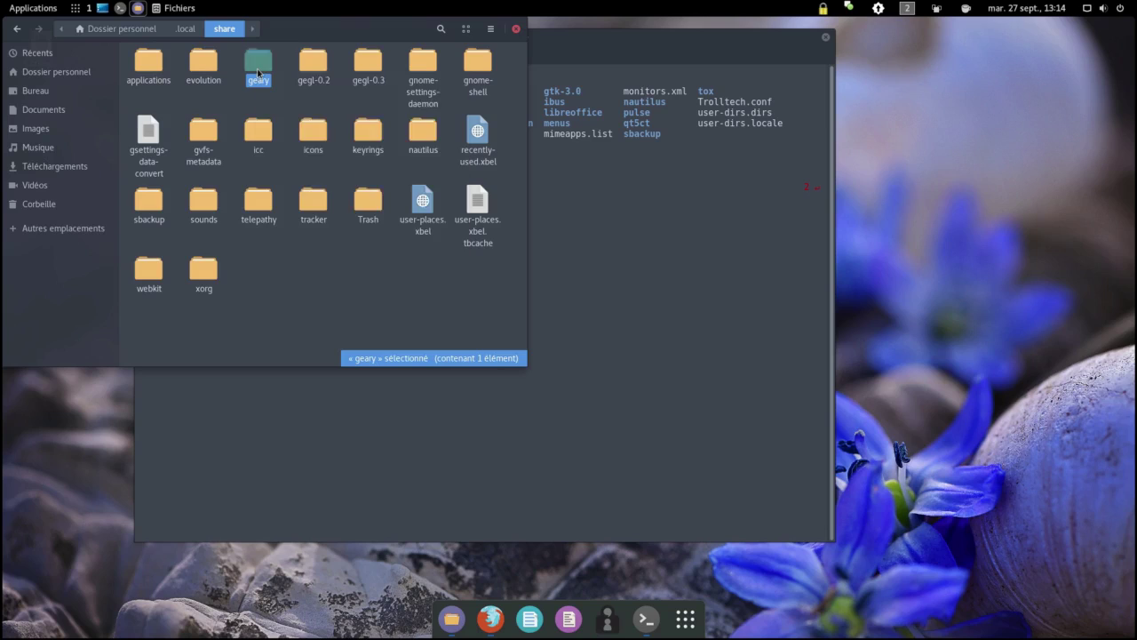
pyautogui.rightClick(258, 73)
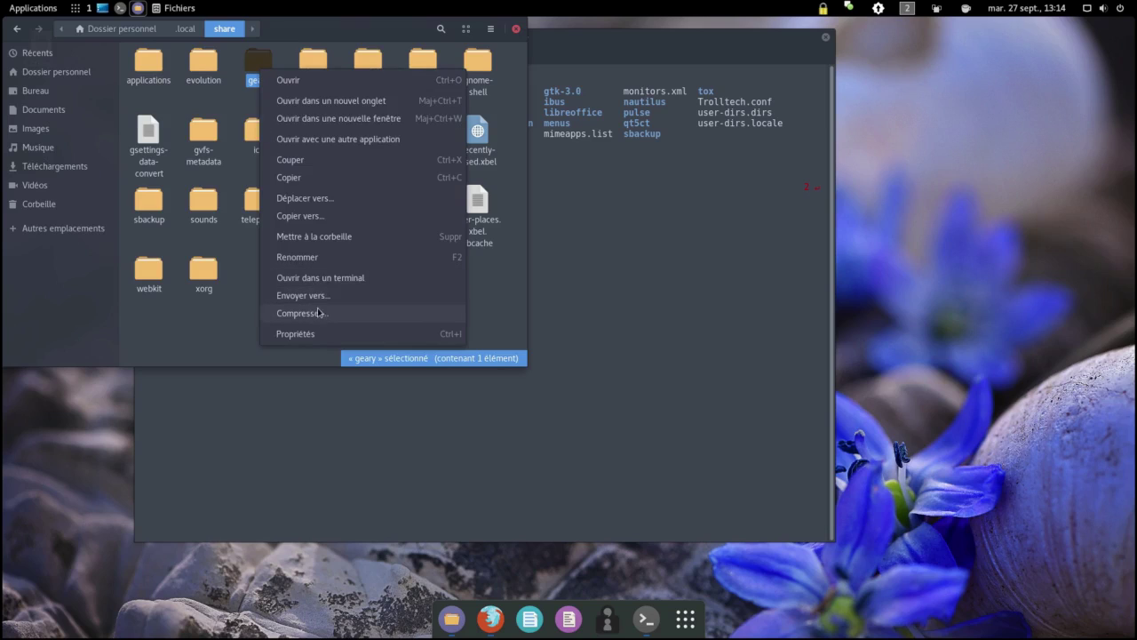
pyautogui.click(329, 238)
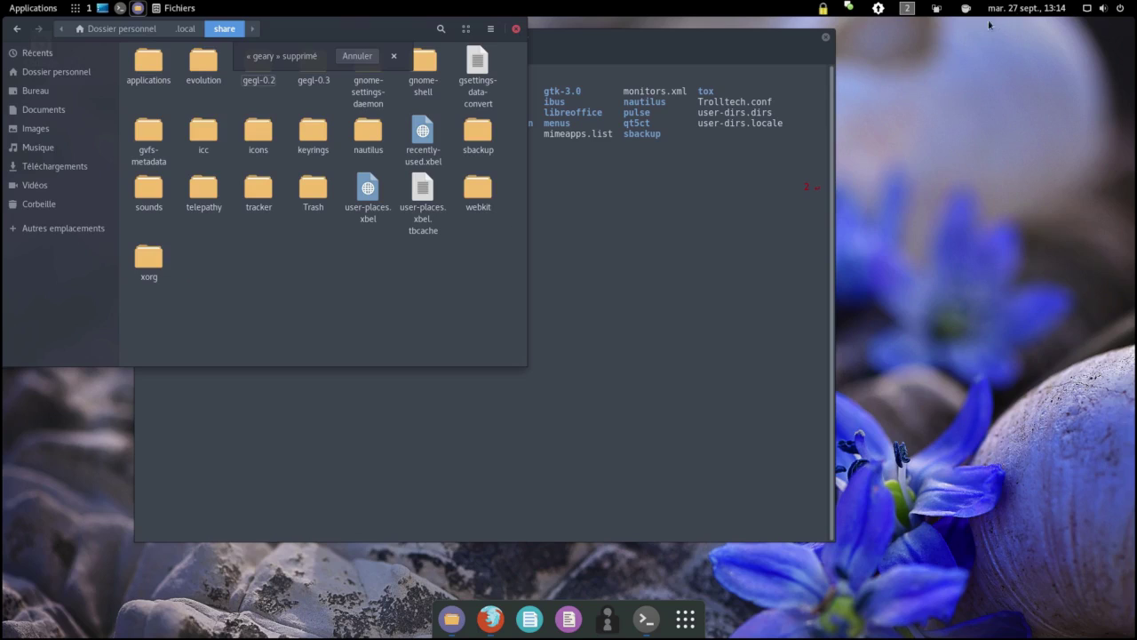
# Step: Empty the trash (Vider la corbeille) and confirm
pyautogui.rightClick(36, 205)
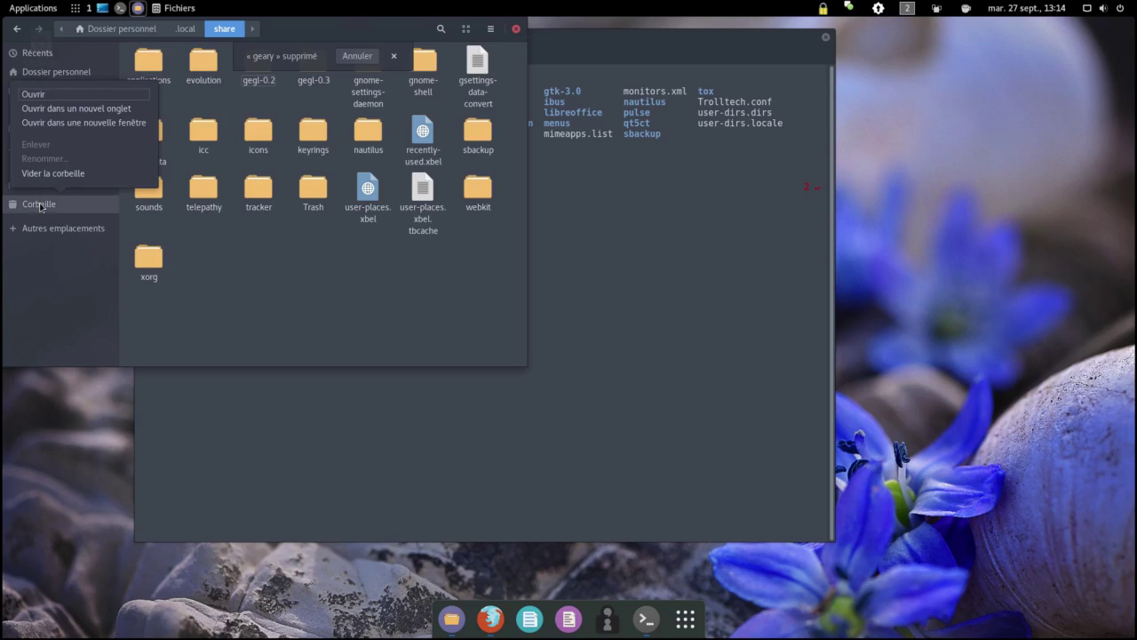
pyautogui.click(66, 176)
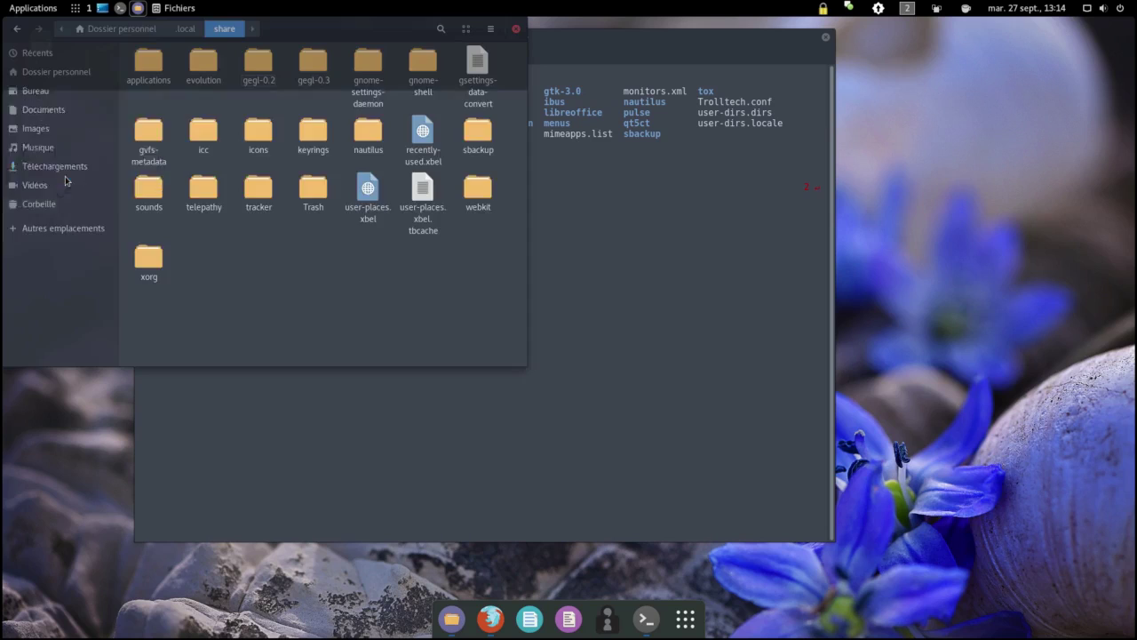
pyautogui.click(275, 223)
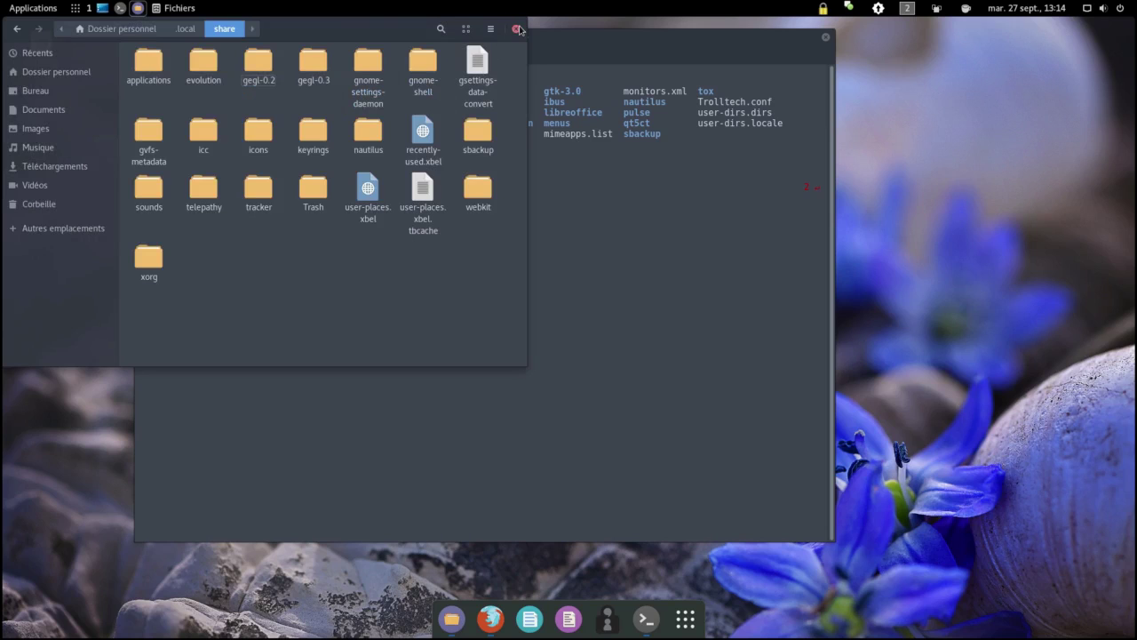
# Step: Close the Files window and the Terminal window
pyautogui.click(518, 29)
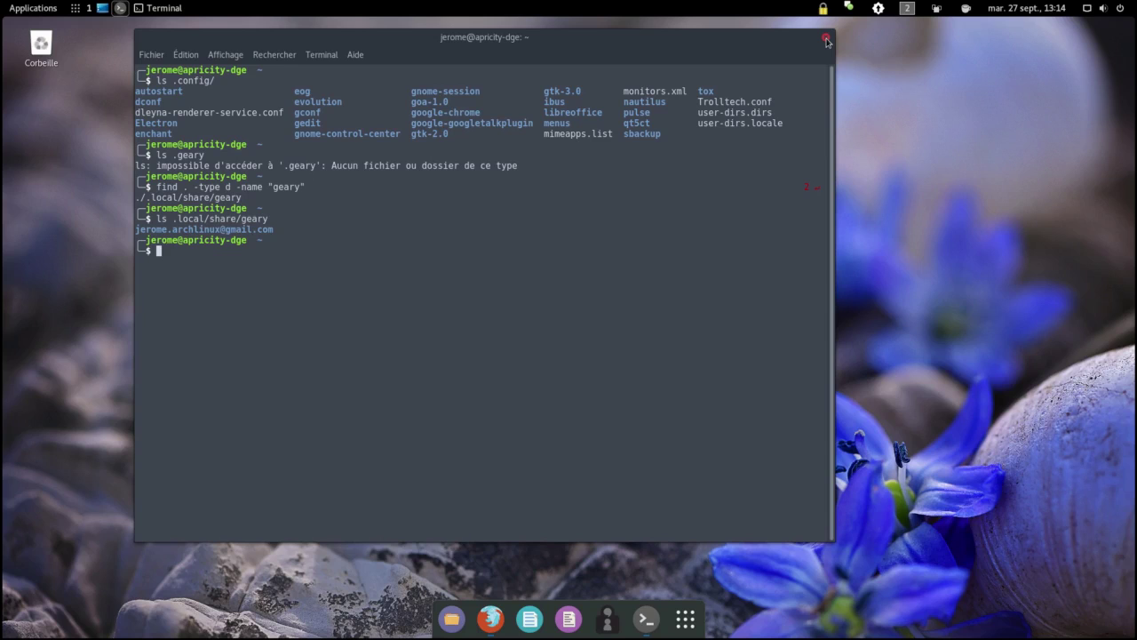
pyautogui.click(827, 41)
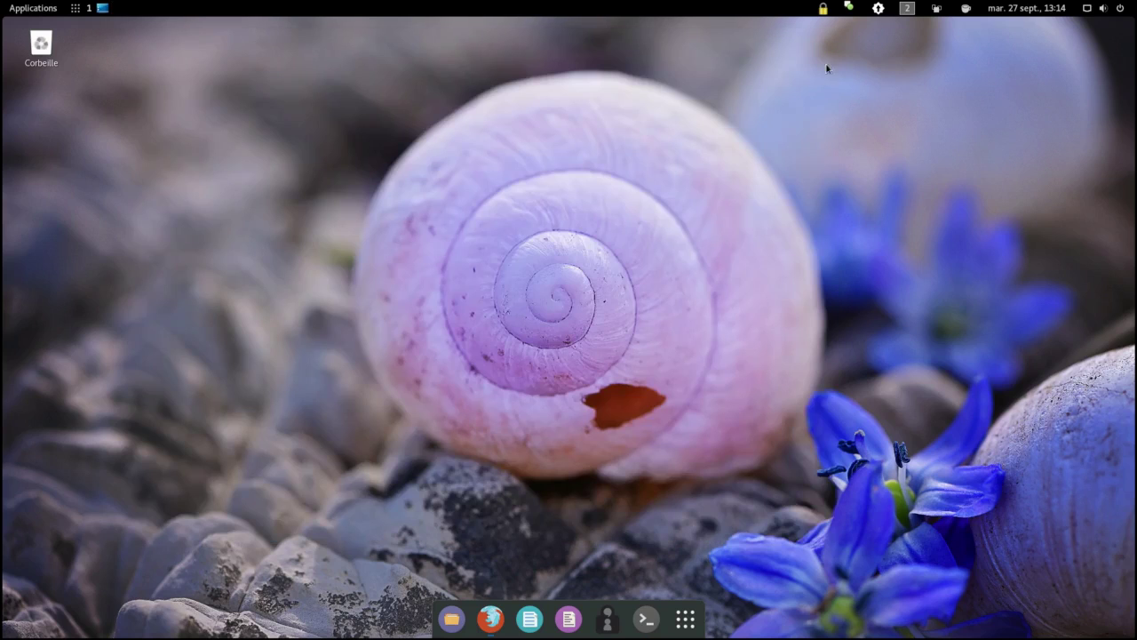